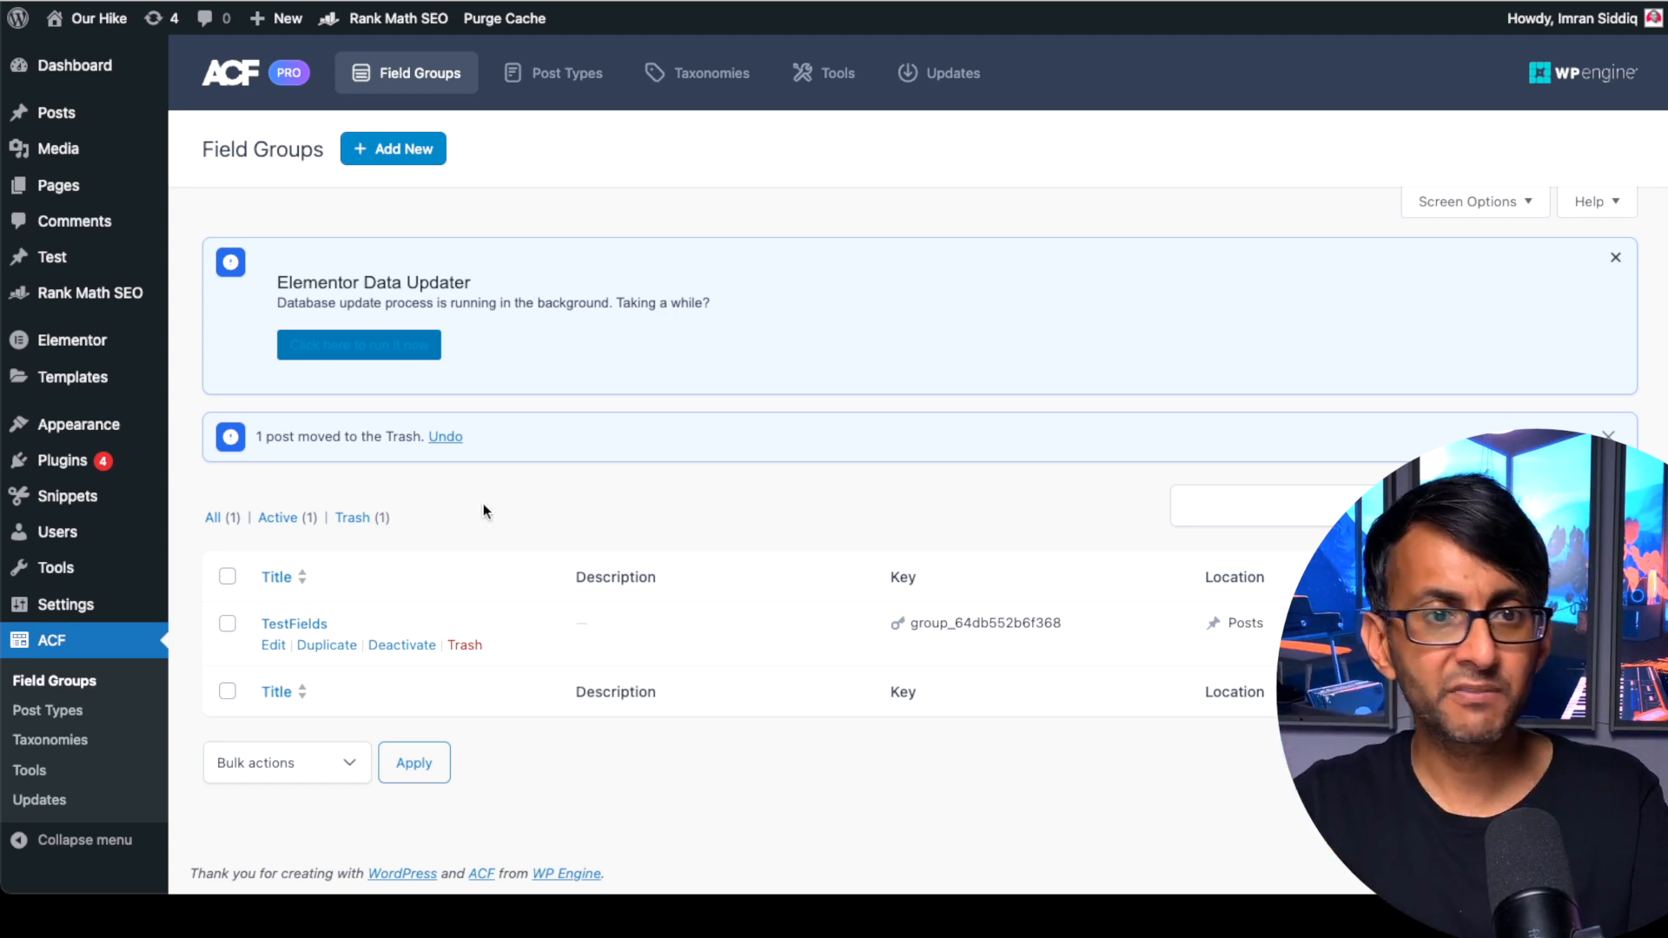
# Open the TestFields field group and review the Subjects Studied repeater's type, label, name, sub fields, layout and the location rule
pyautogui.click(273, 645)
pyautogui.scroll(-1, 1103, 716)
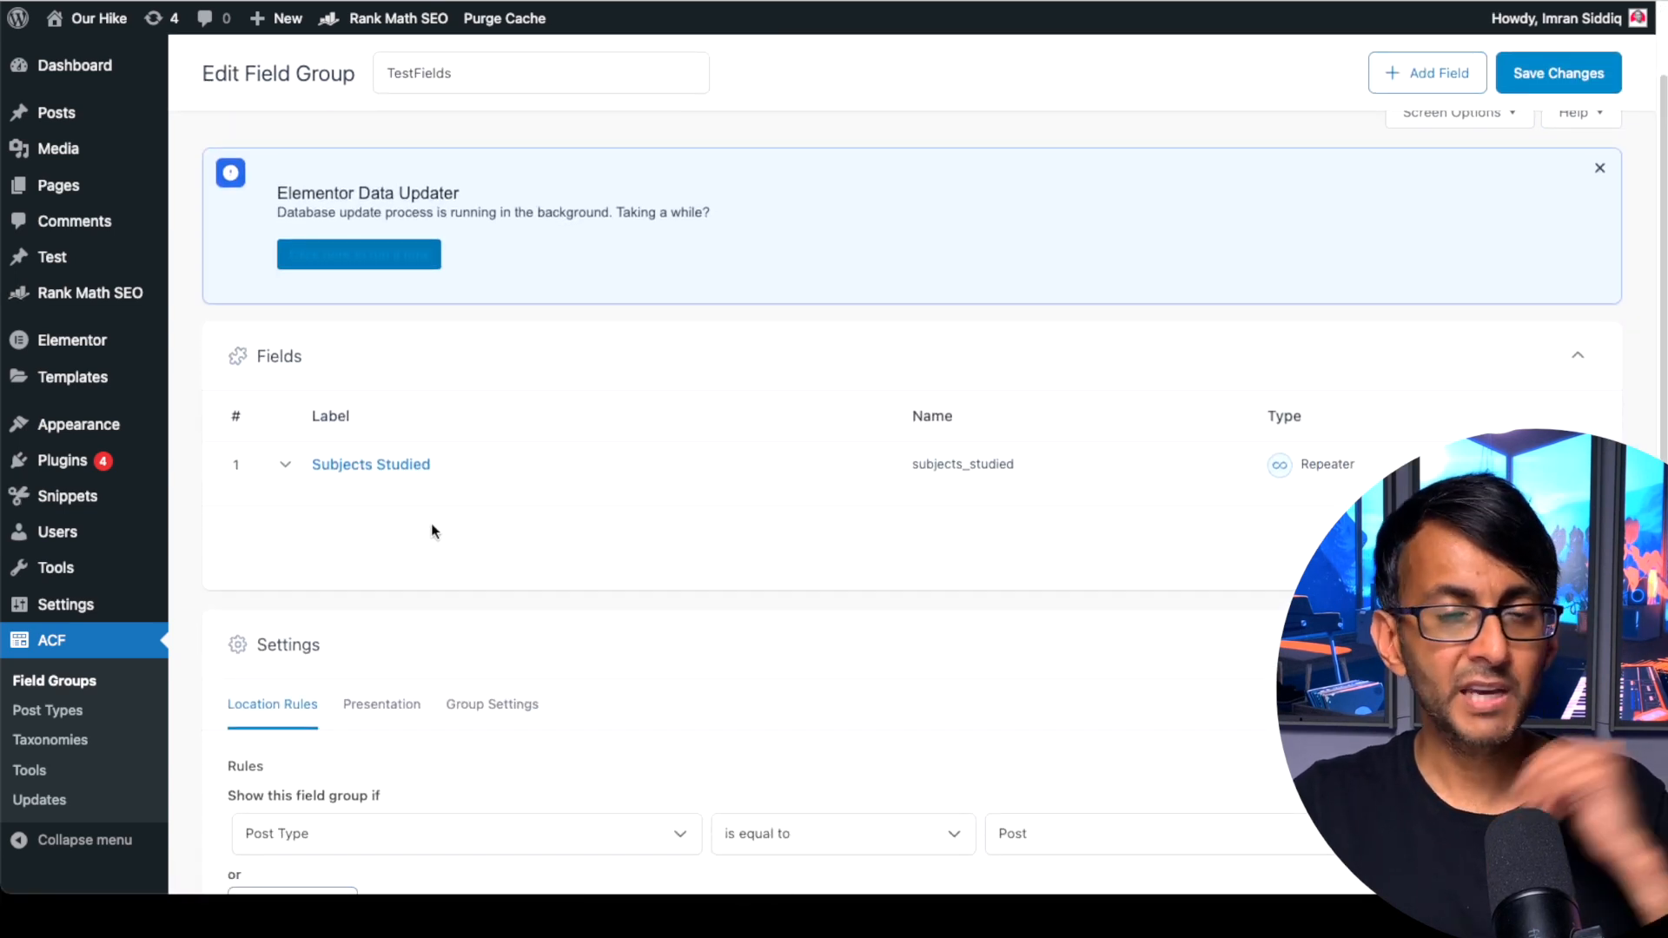
pyautogui.click(284, 469)
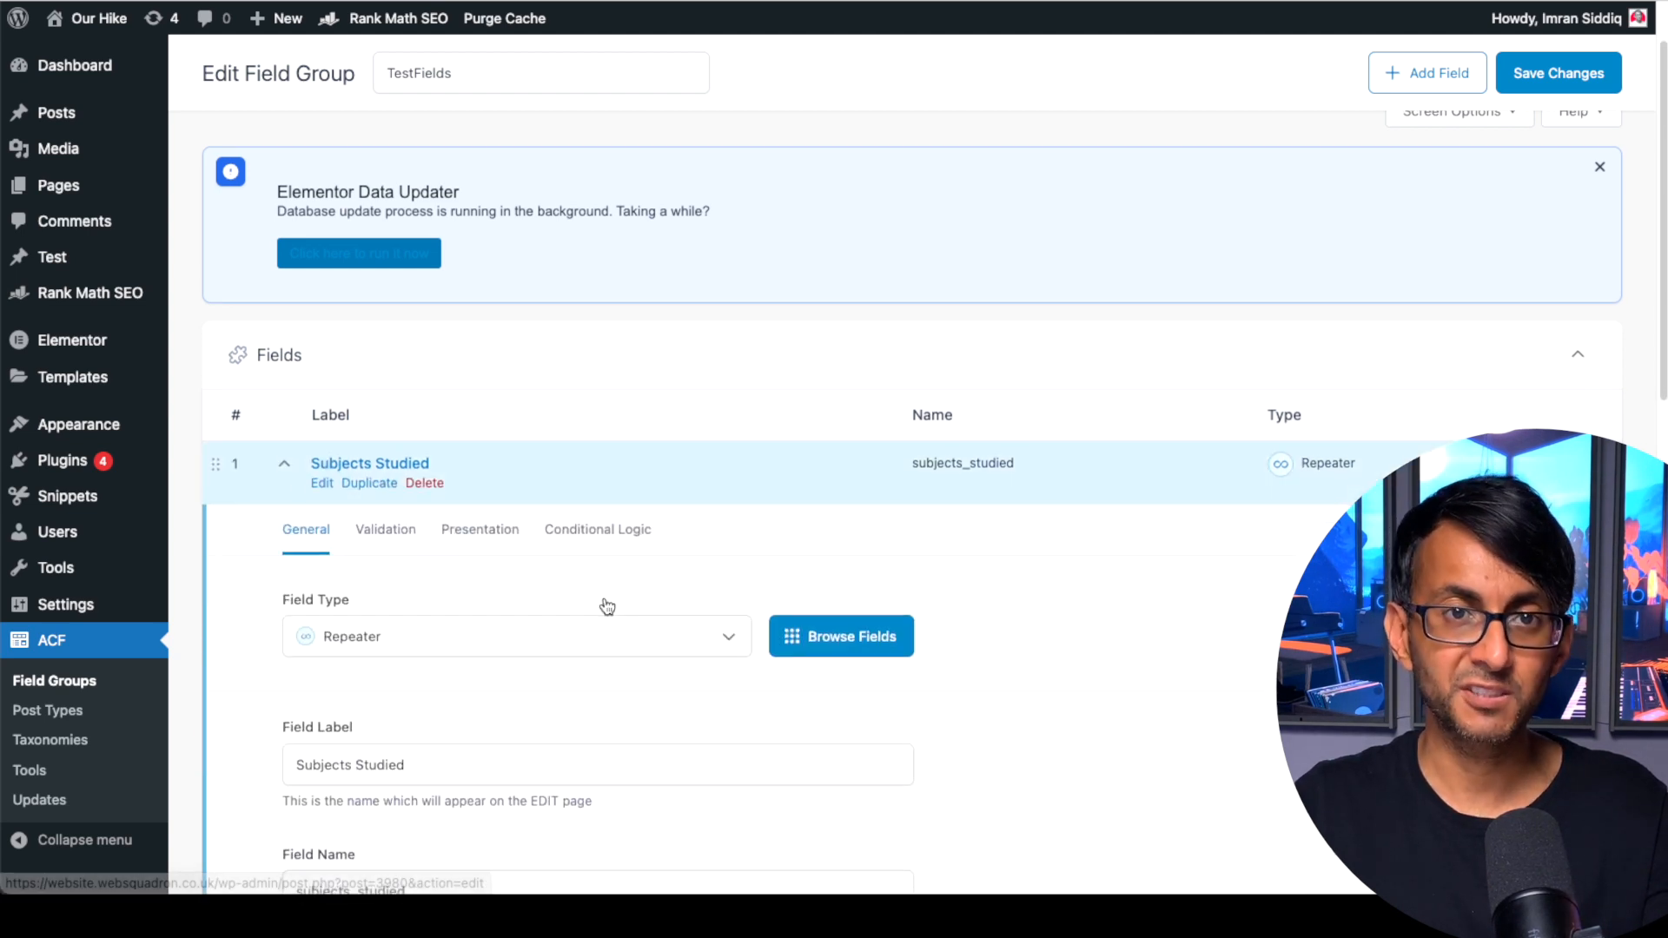
pyautogui.scroll(-1, 607, 608)
pyautogui.scroll(-1, 382, 678)
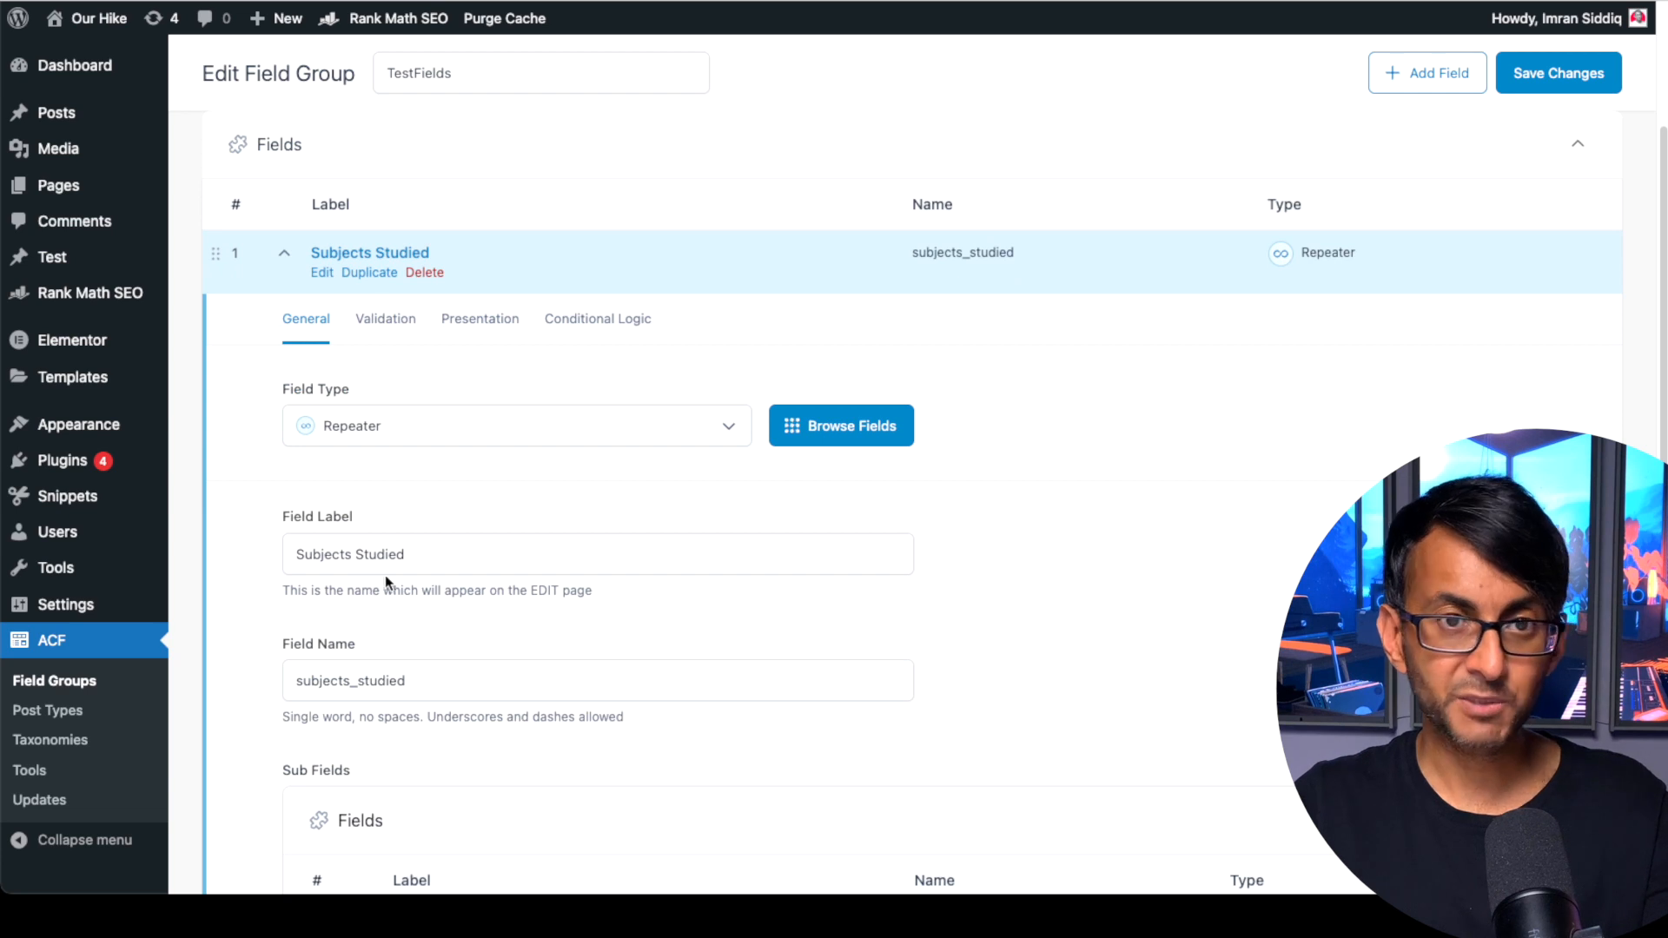
pyautogui.moveTo(460, 681); pyautogui.dragTo(279, 689)
pyautogui.click(1108, 709)
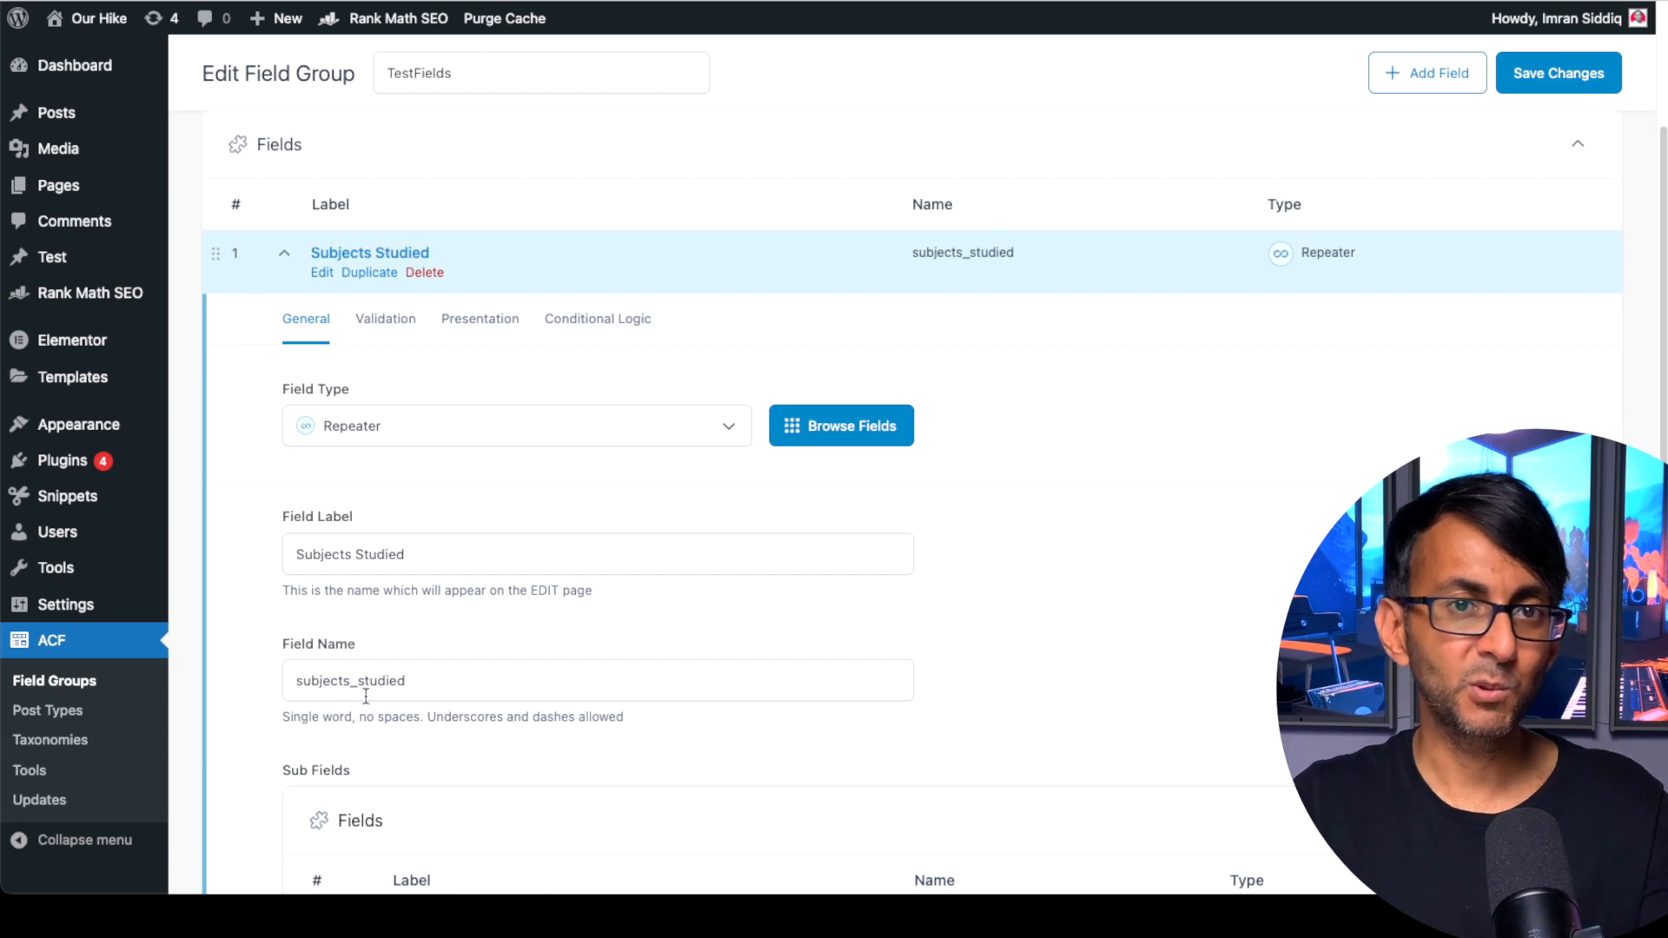
pyautogui.scroll(-7, 942, 800)
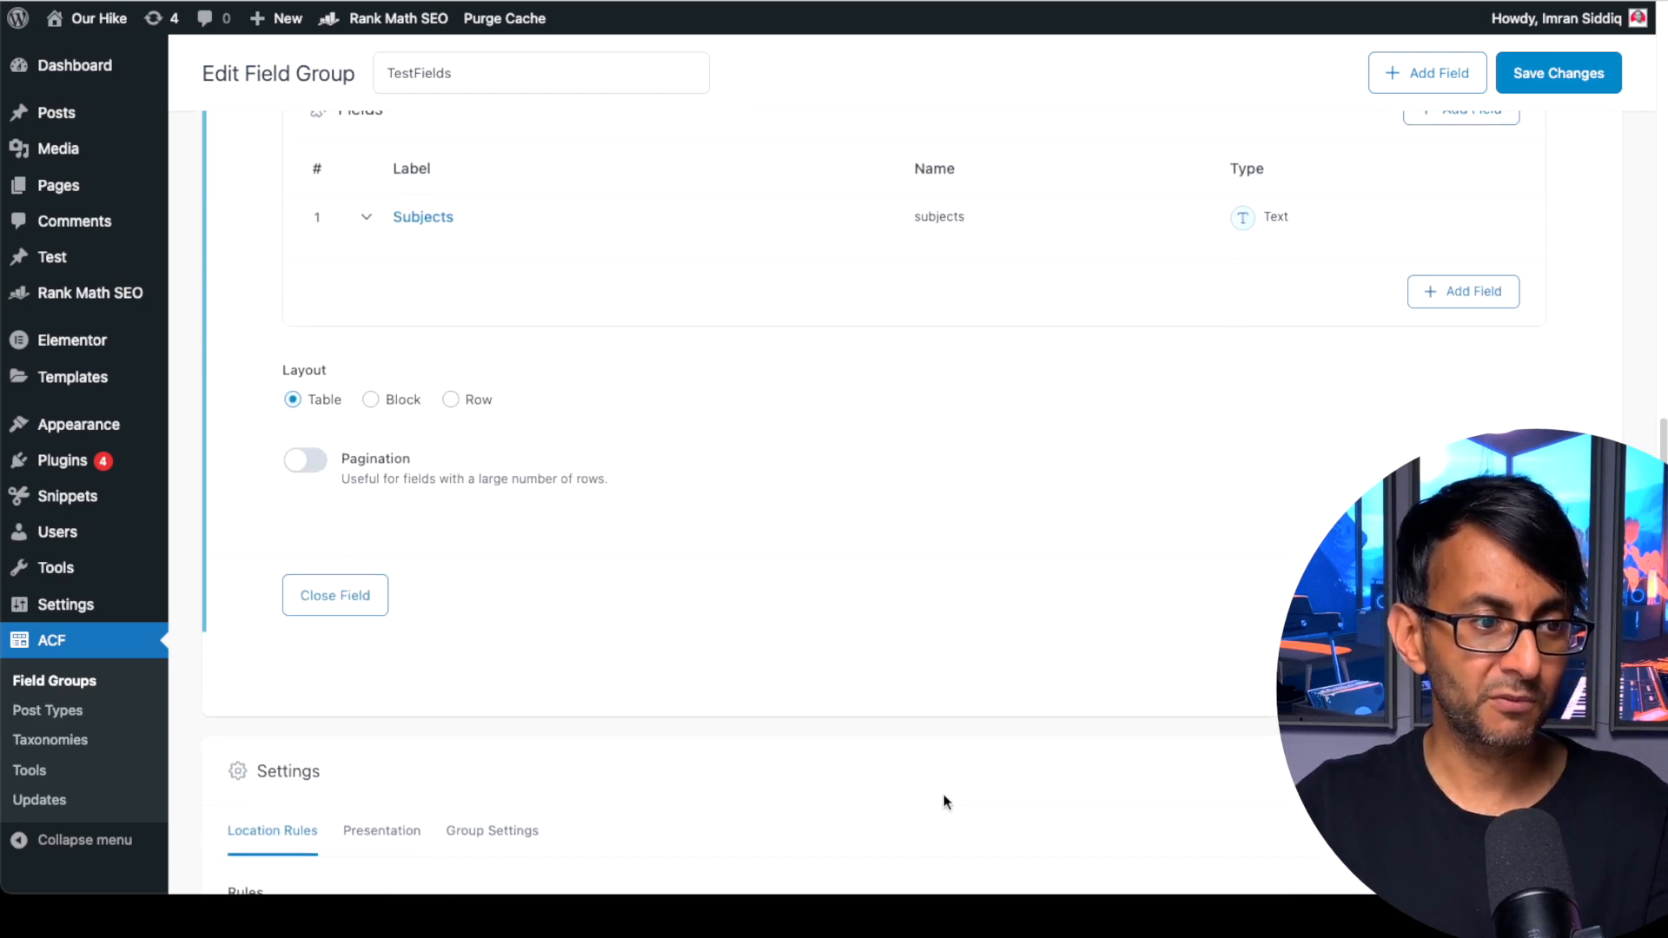
pyautogui.scroll(-4, 834, 674)
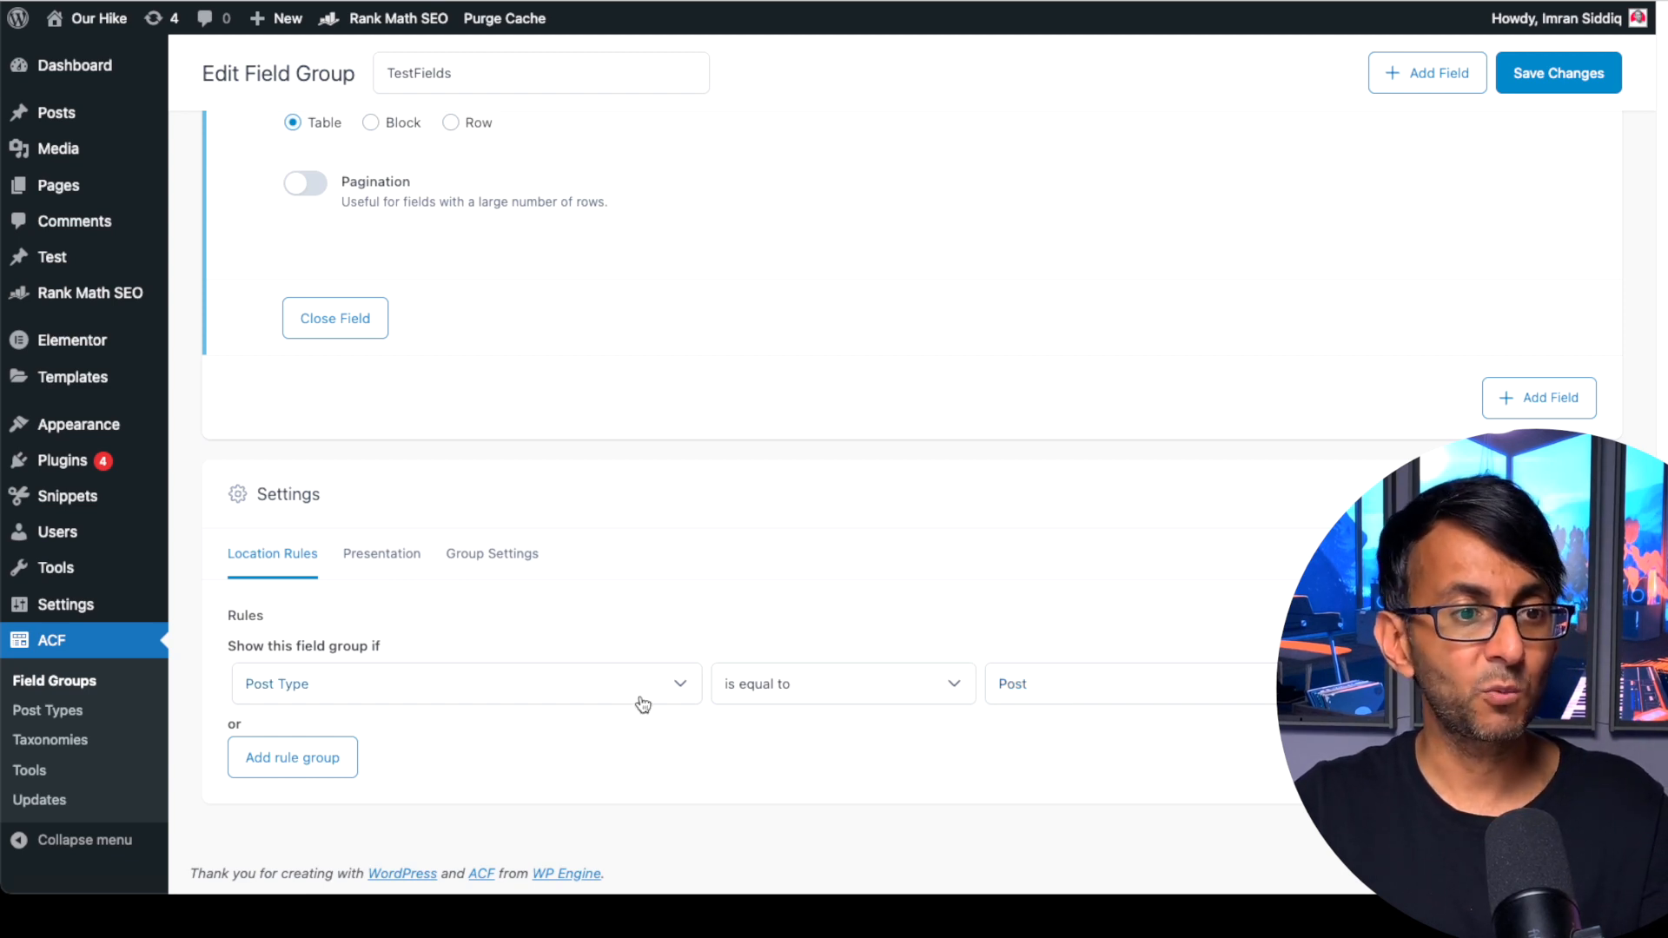
pyautogui.scroll(5, 801, 749)
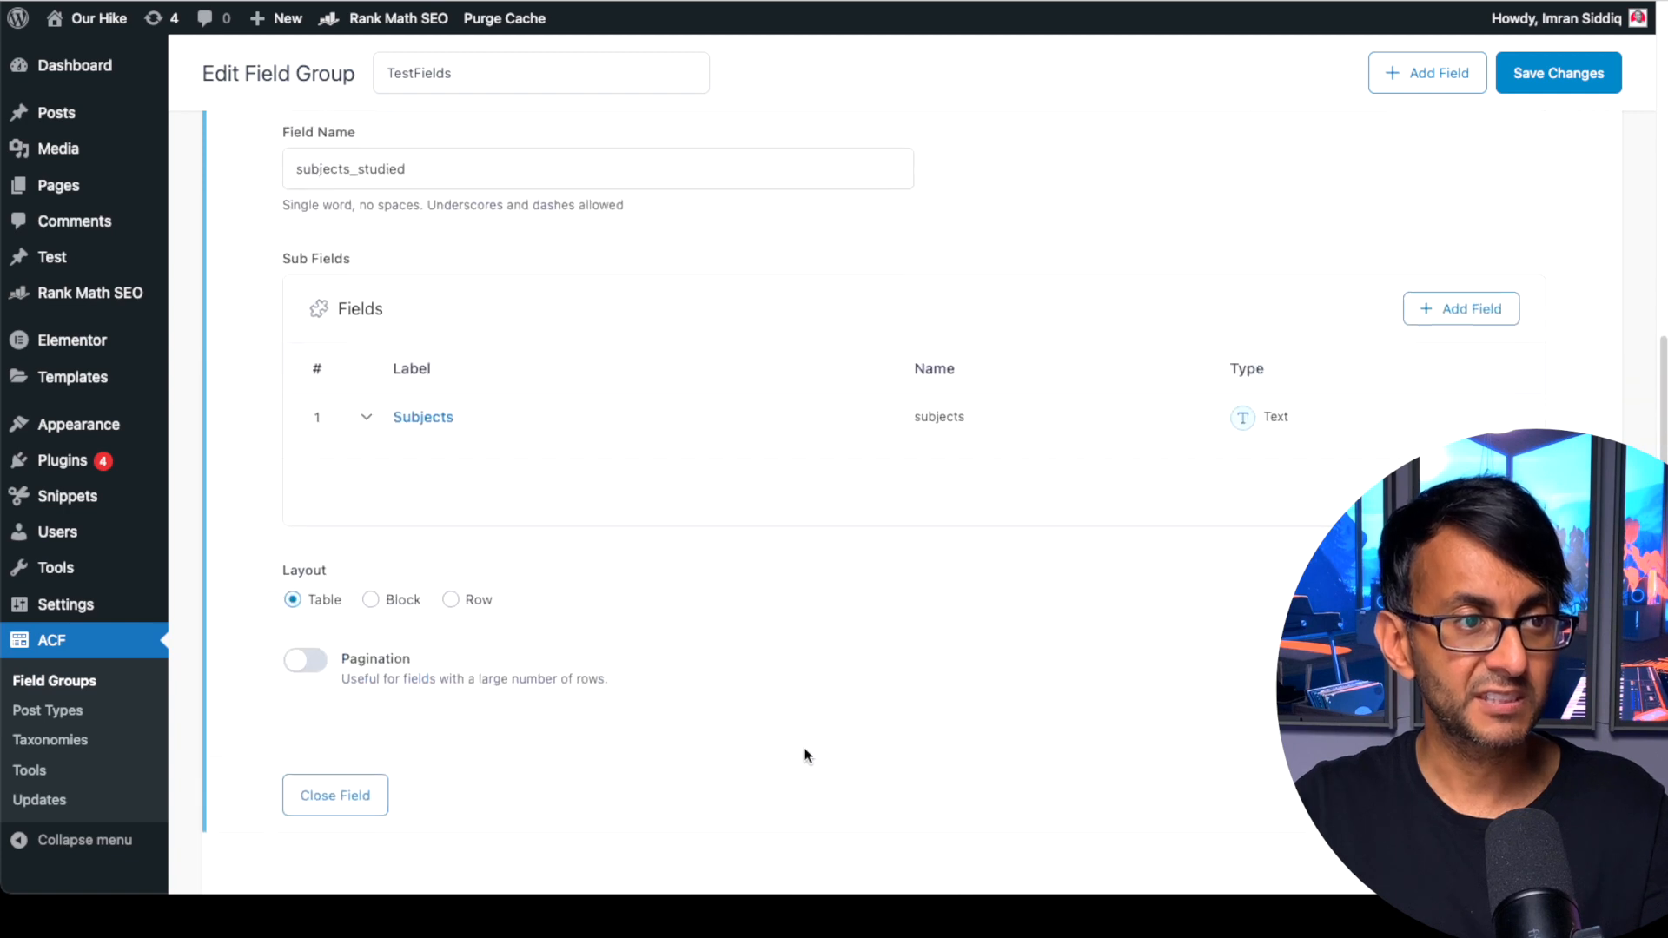
pyautogui.scroll(3, 795, 734)
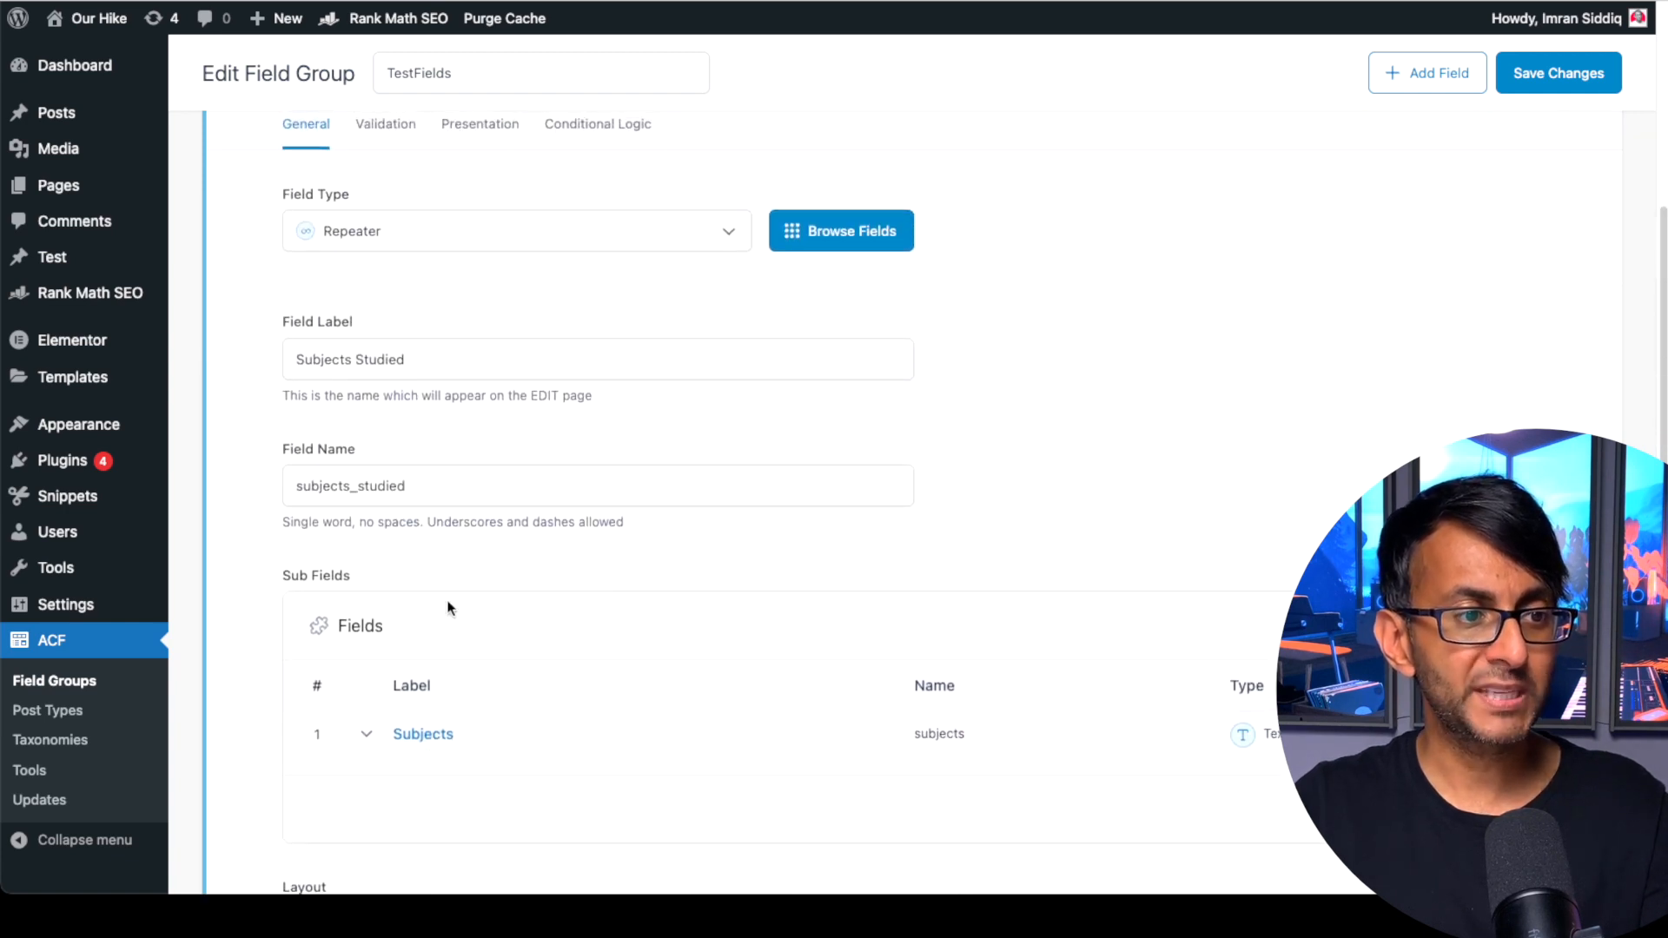
# Review the type, label and name of the Subjects sub field, and save the TestFields field group
pyautogui.scroll(-1, 516, 675)
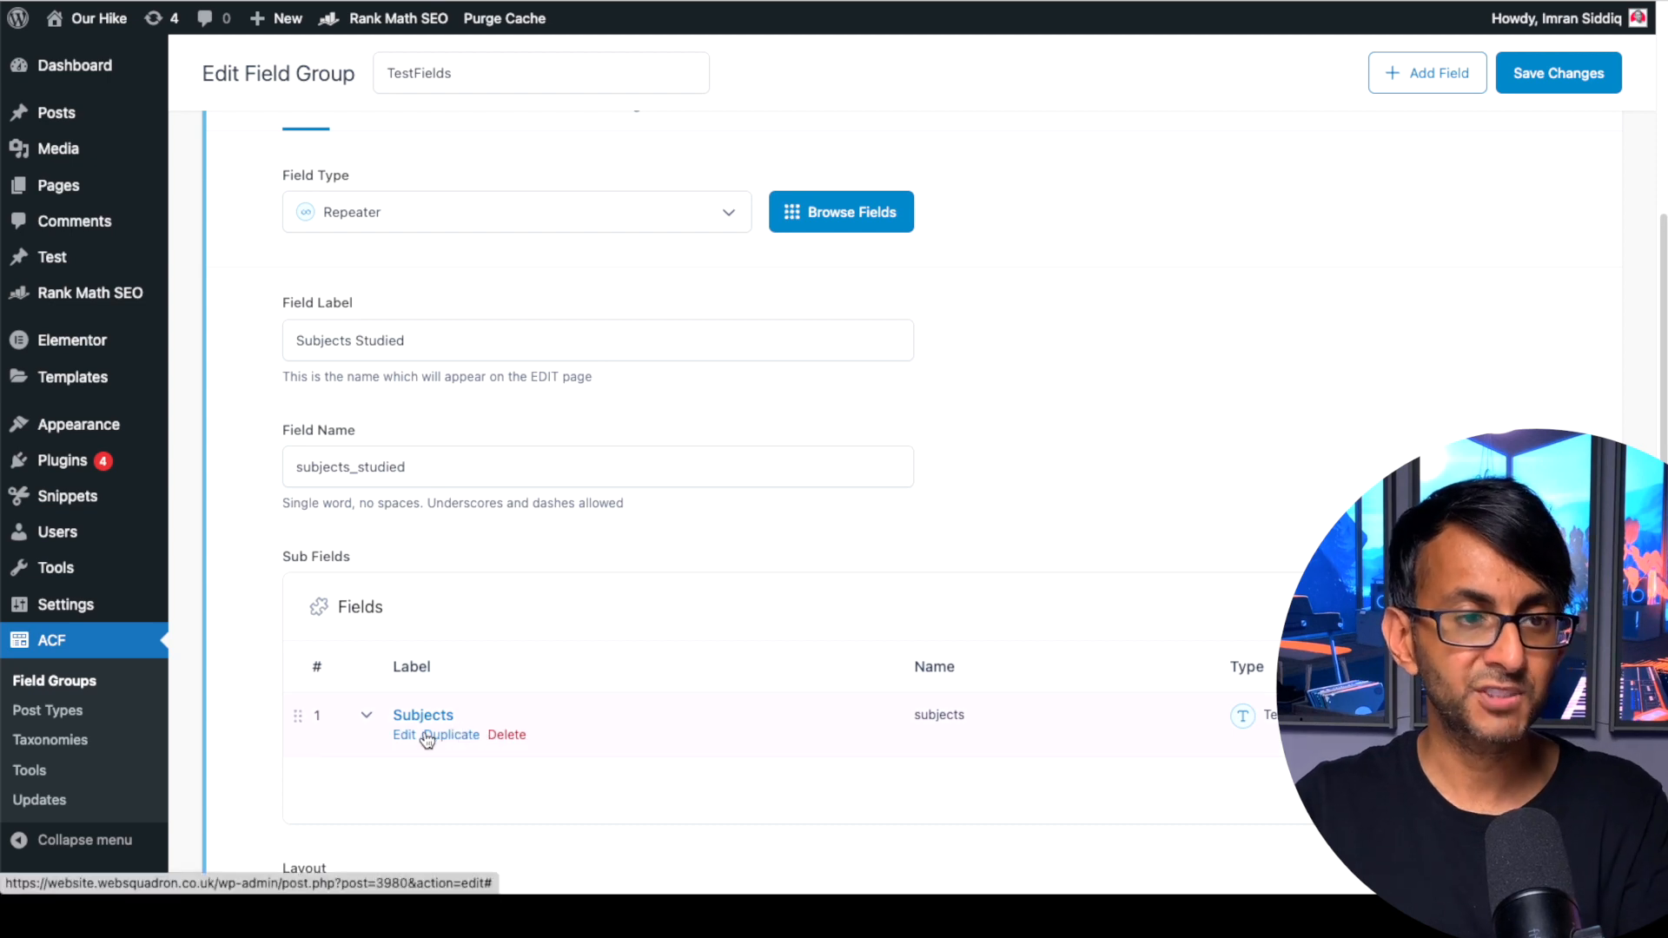
pyautogui.click(369, 722)
pyautogui.scroll(-5, 629, 739)
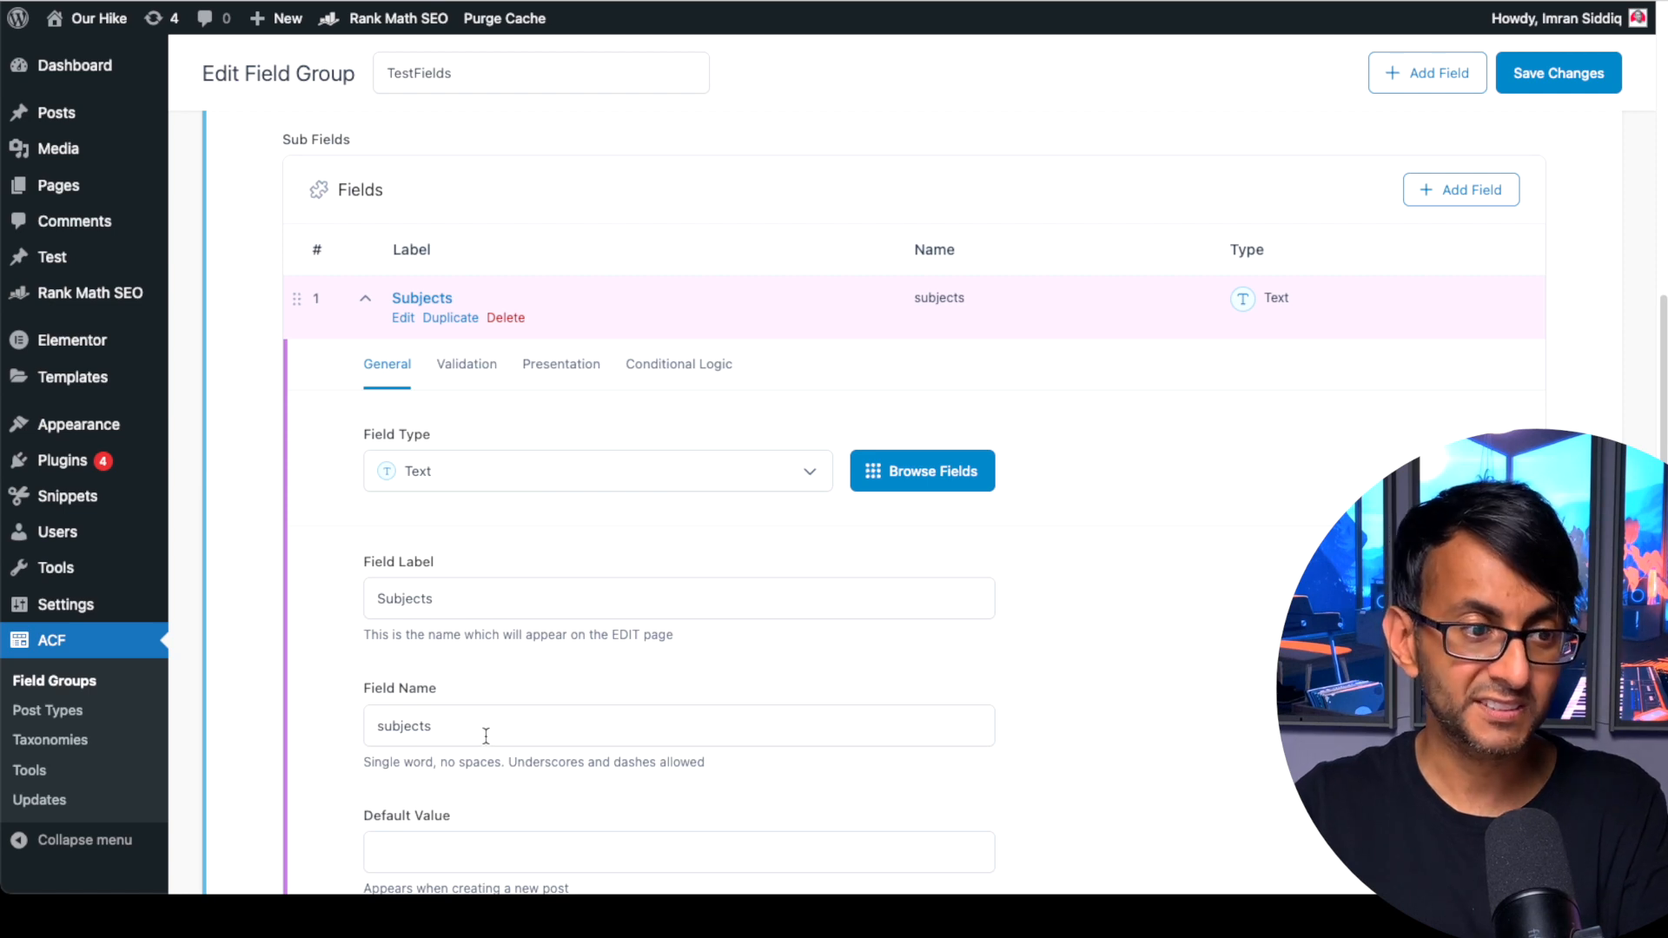
pyautogui.scroll(-3, 486, 736)
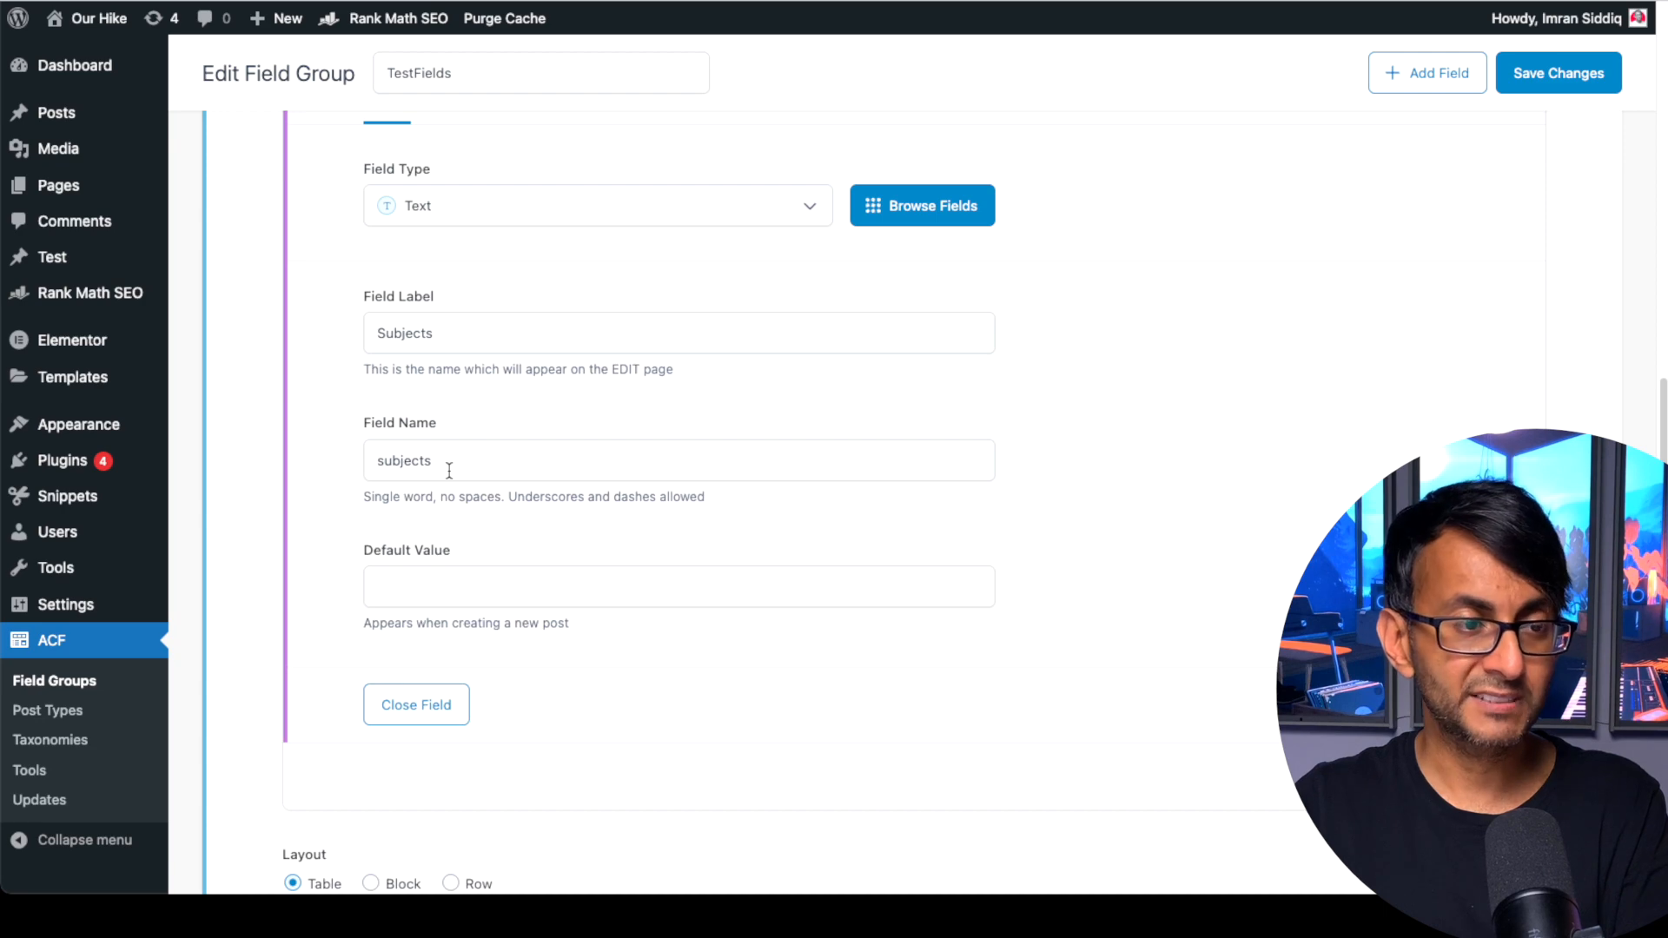
pyautogui.click(1560, 74)
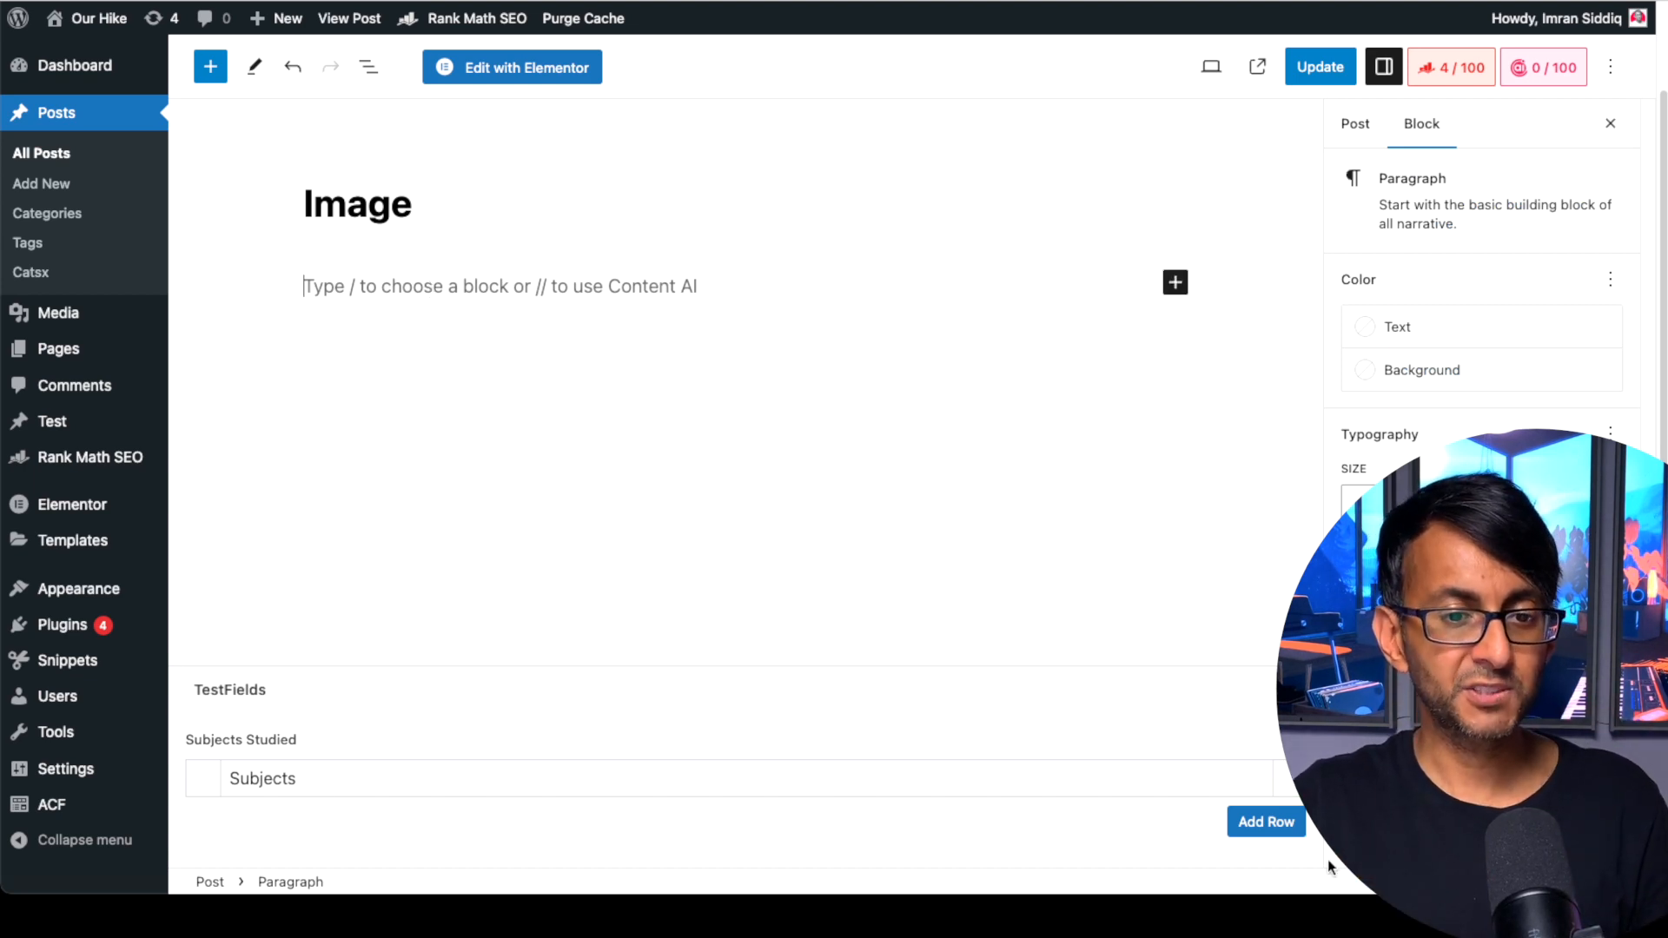
# Fill the post's Subjects Studied repeater with the rows Maths, Biology and Chemistry, and update the post
pyautogui.click(1249, 824)
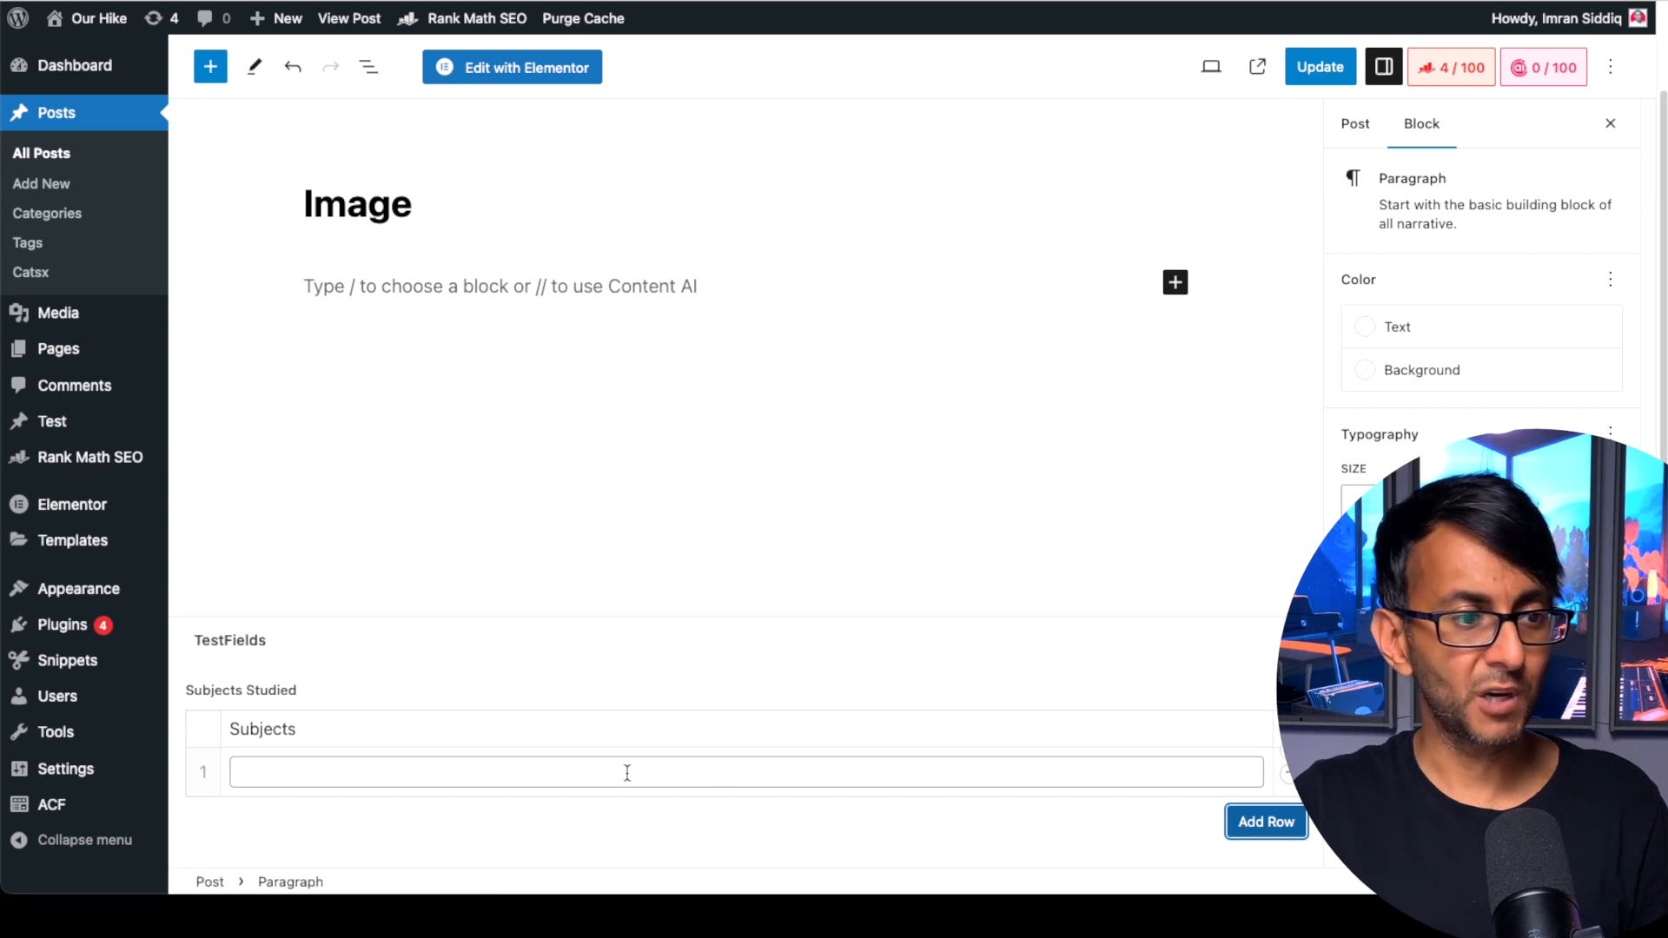
pyautogui.click(529, 773)
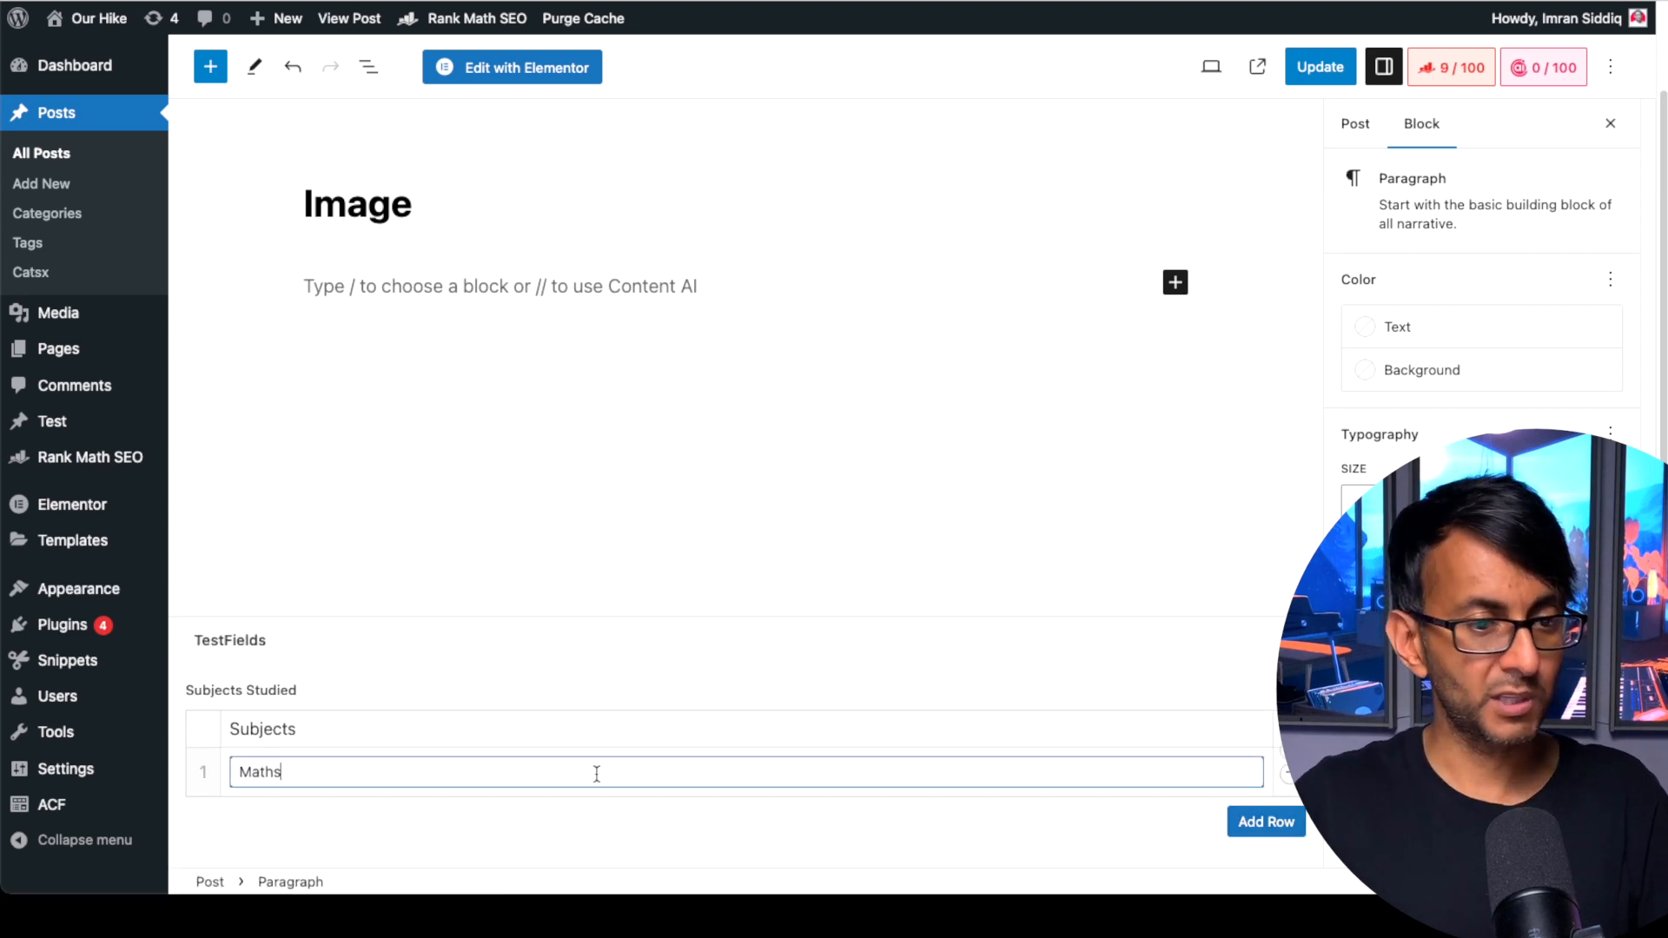
pyautogui.write('Maths')
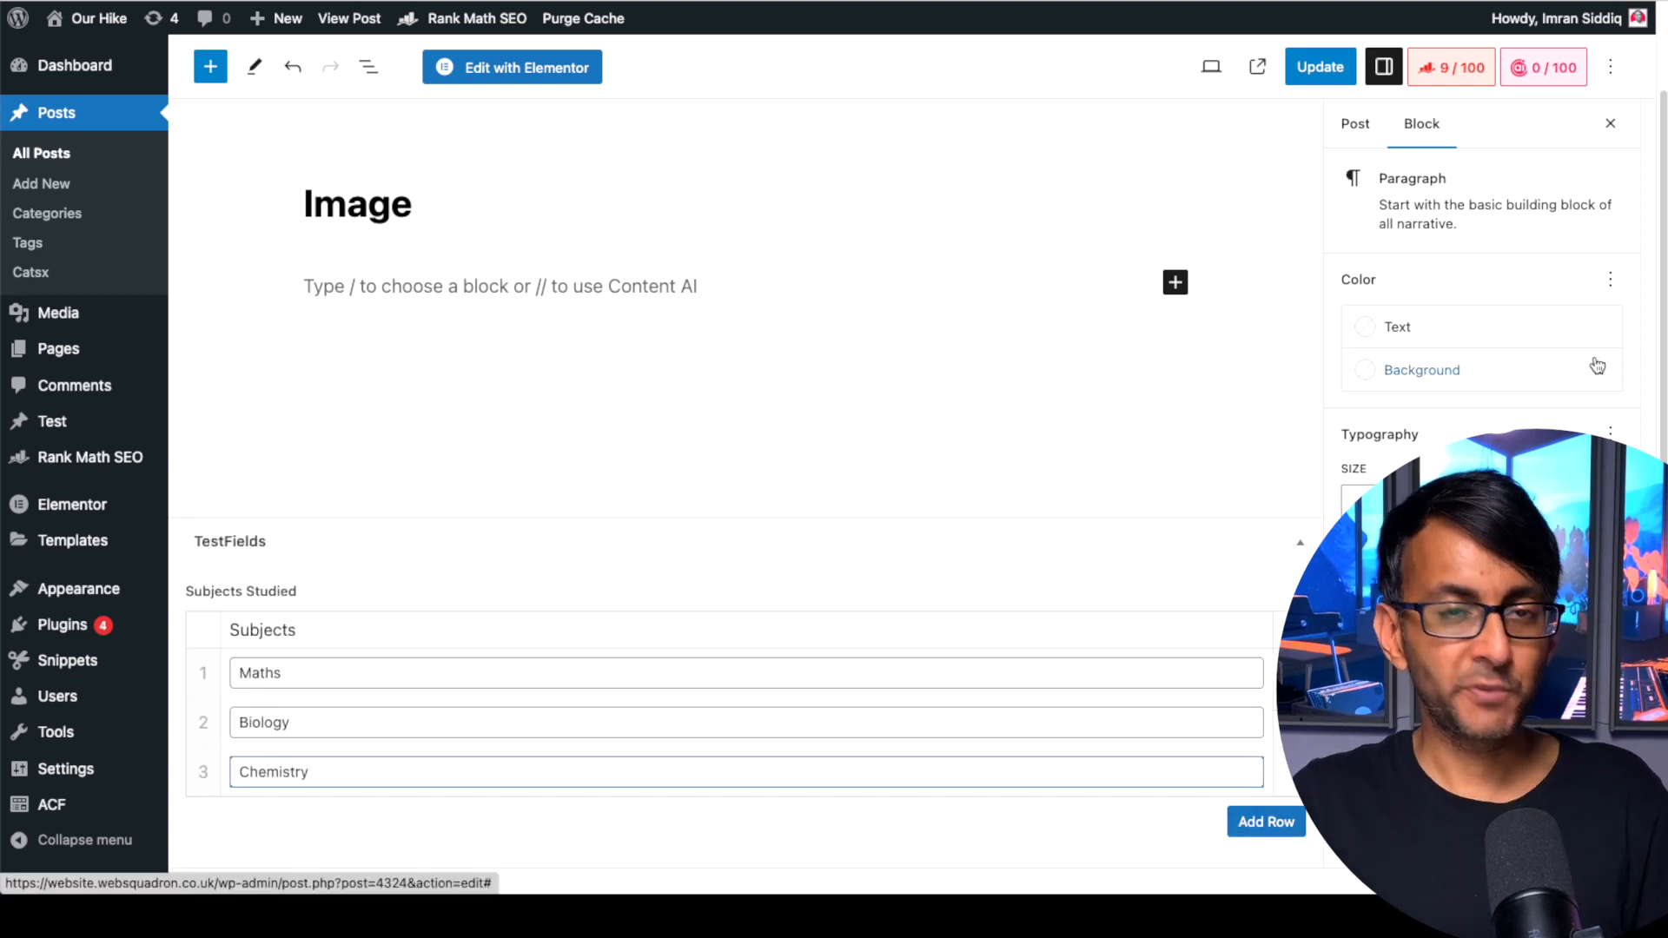
pyautogui.click(1303, 75)
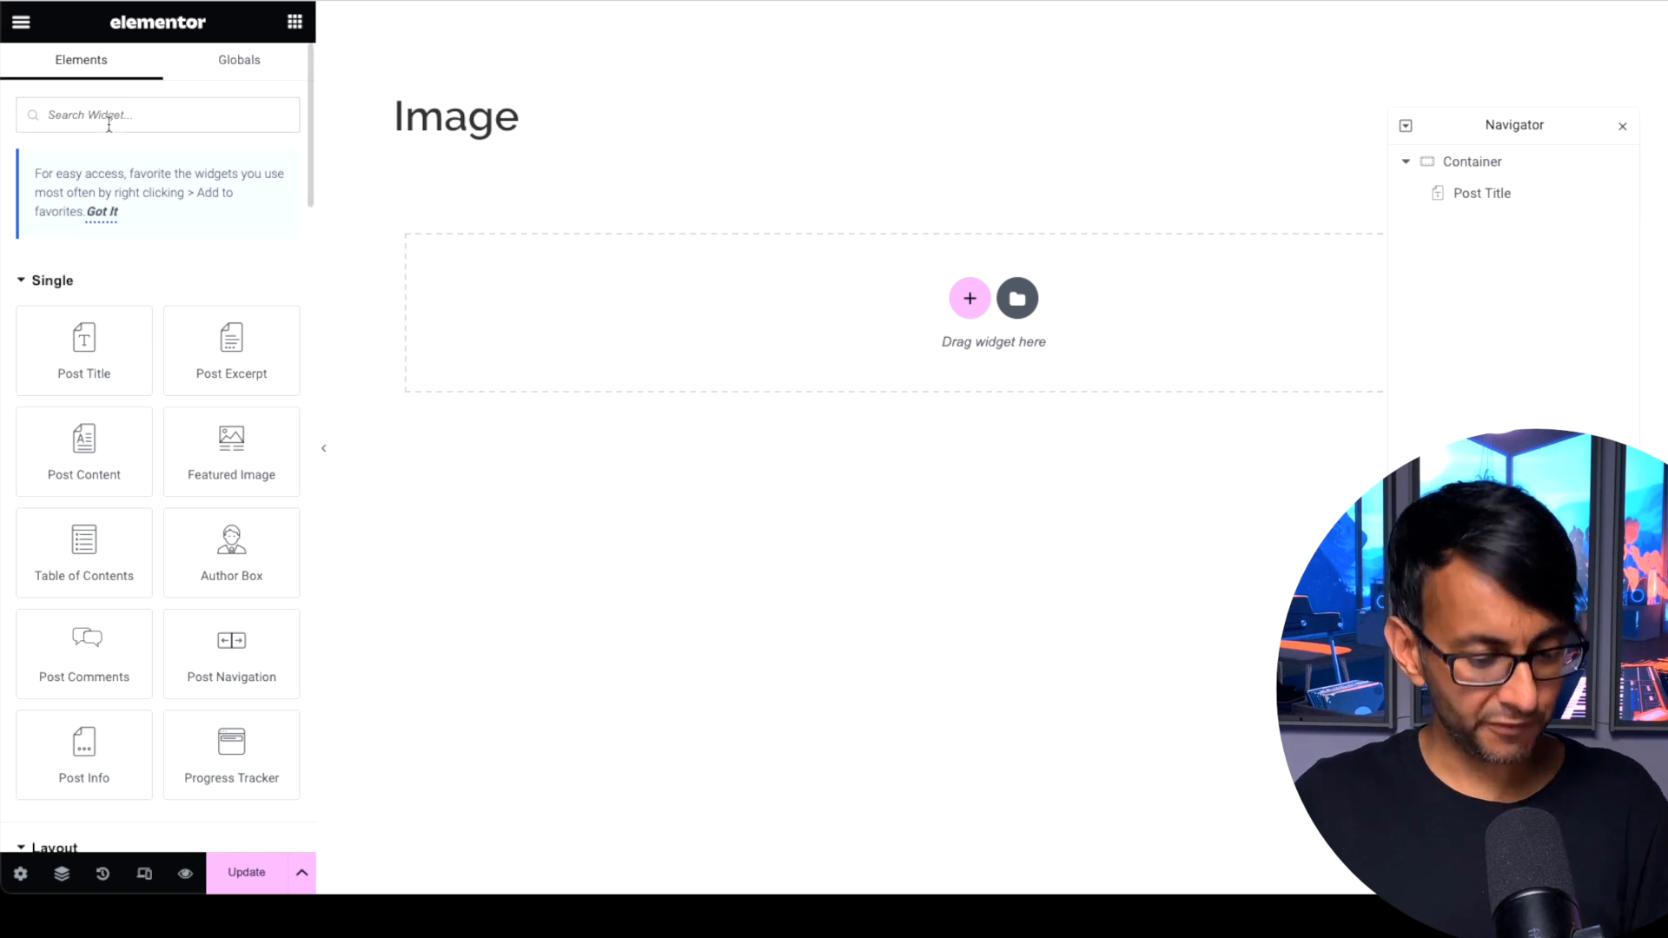
# Search the Elementor widgets for a repeater option, and place a Text Editor widget below the post title
pyautogui.write('repeat')
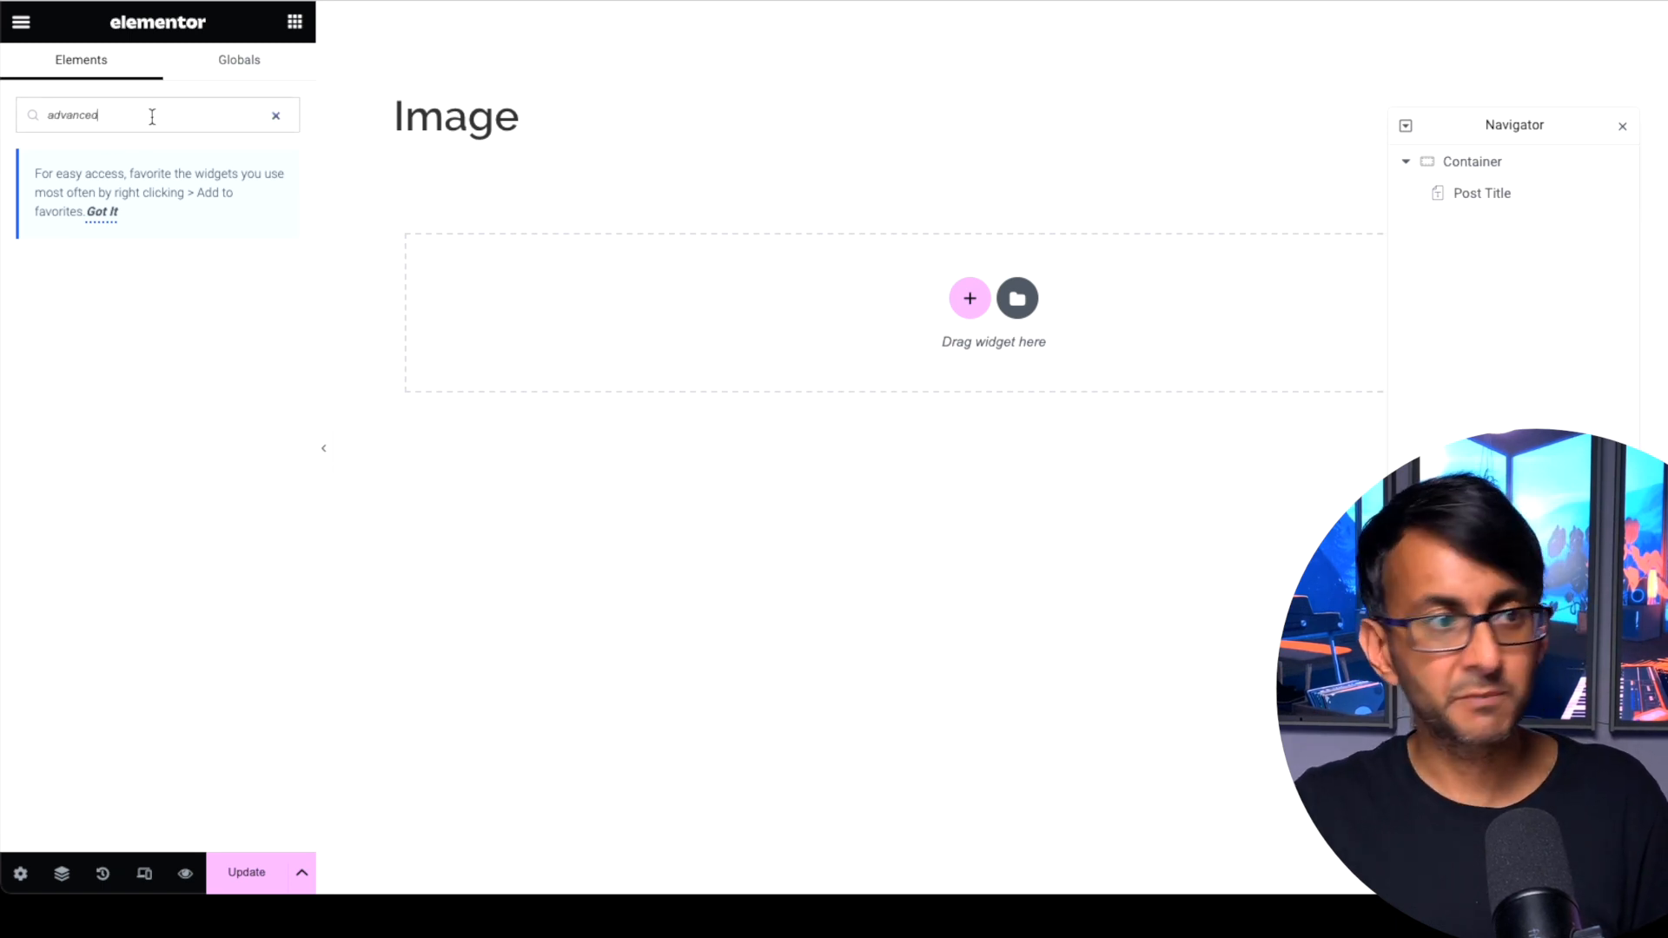
pyautogui.moveTo(147, 116); pyautogui.dragTo(11, 113)
pyautogui.write('text')
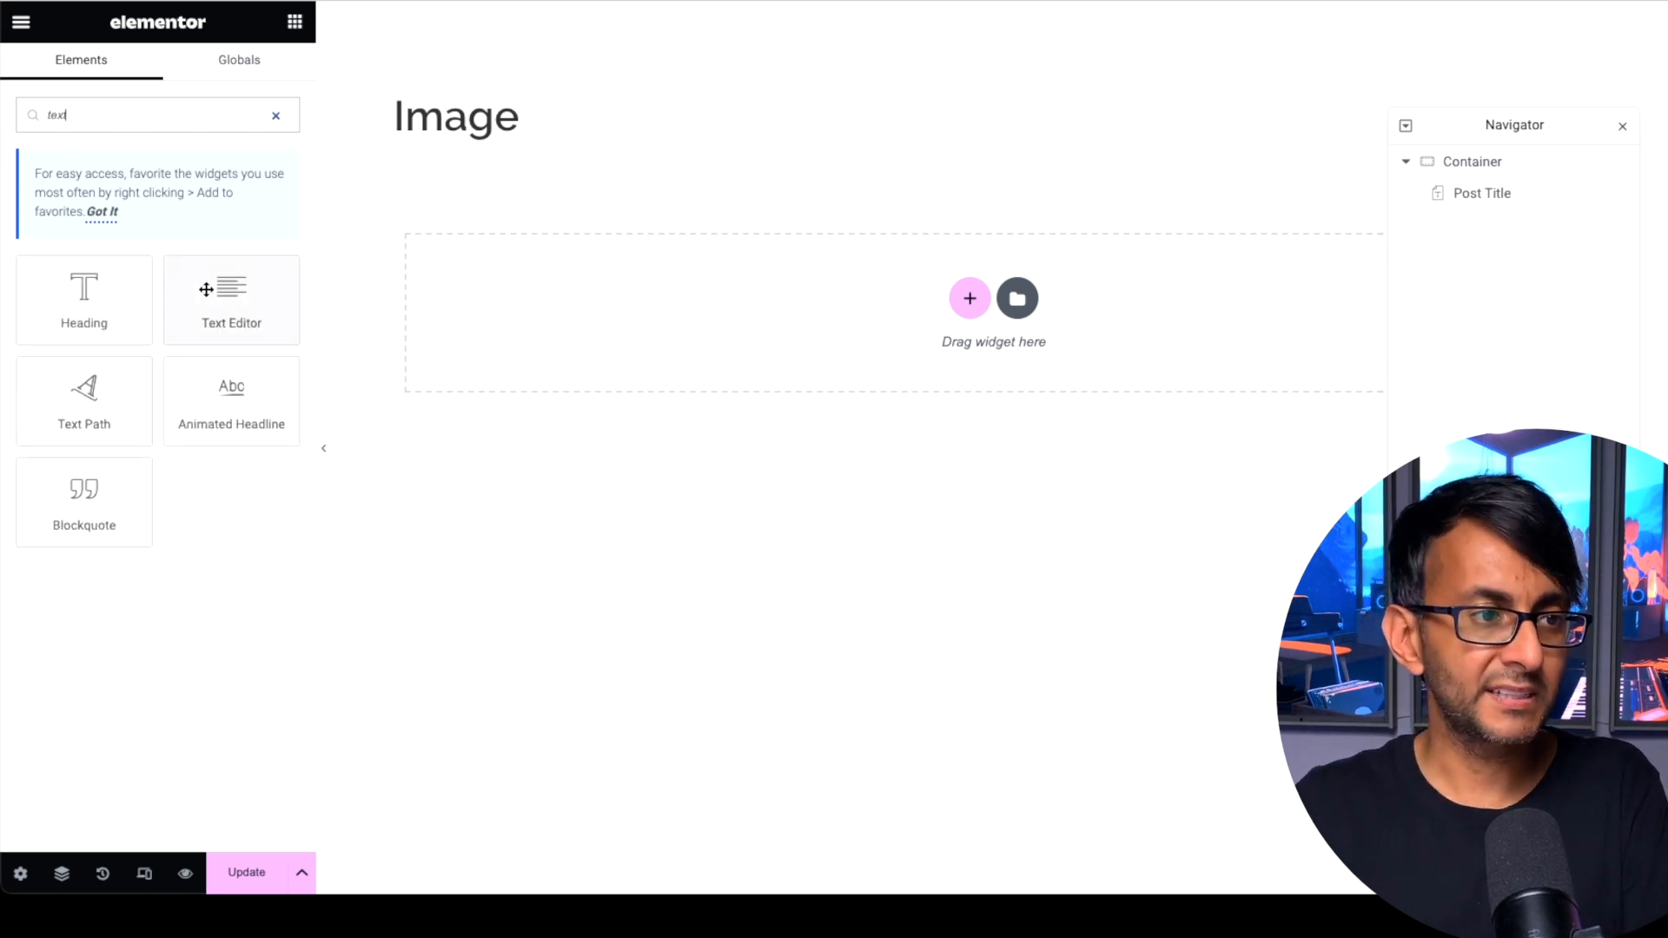
pyautogui.moveTo(206, 290); pyautogui.dragTo(529, 299)
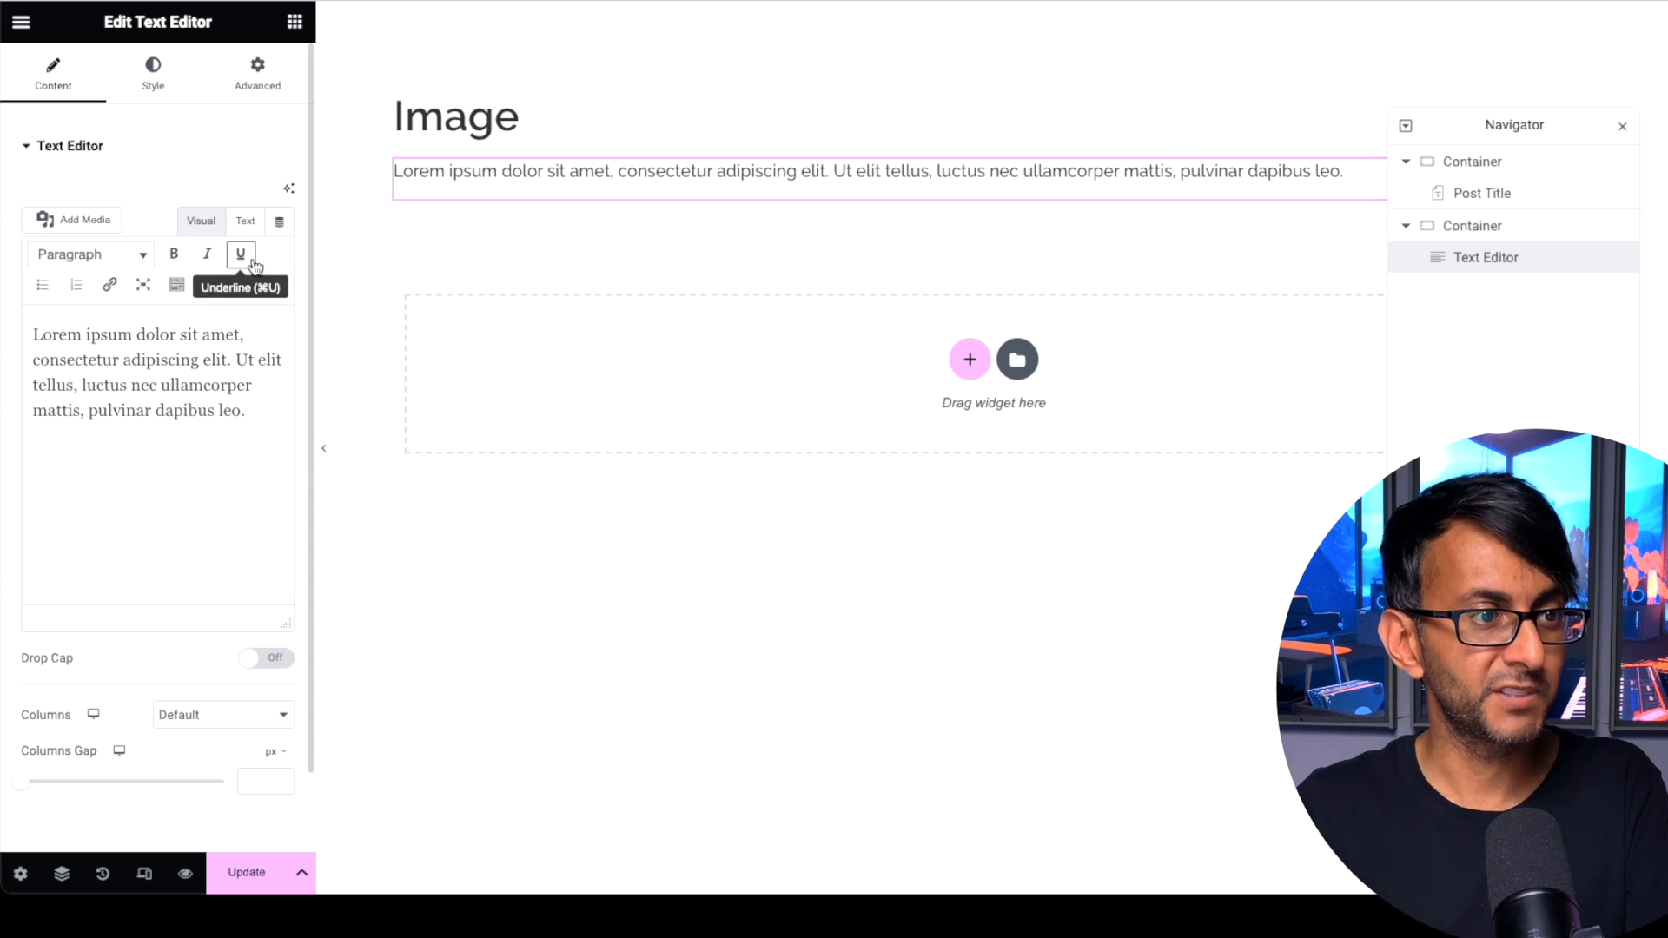
# Try to bind the Text Editor's content to the repeater through the ACF Field dynamic tag, checking its key and advanced settings
pyautogui.click(279, 226)
pyautogui.moveTo(285, 309); pyautogui.dragTo(285, 521)
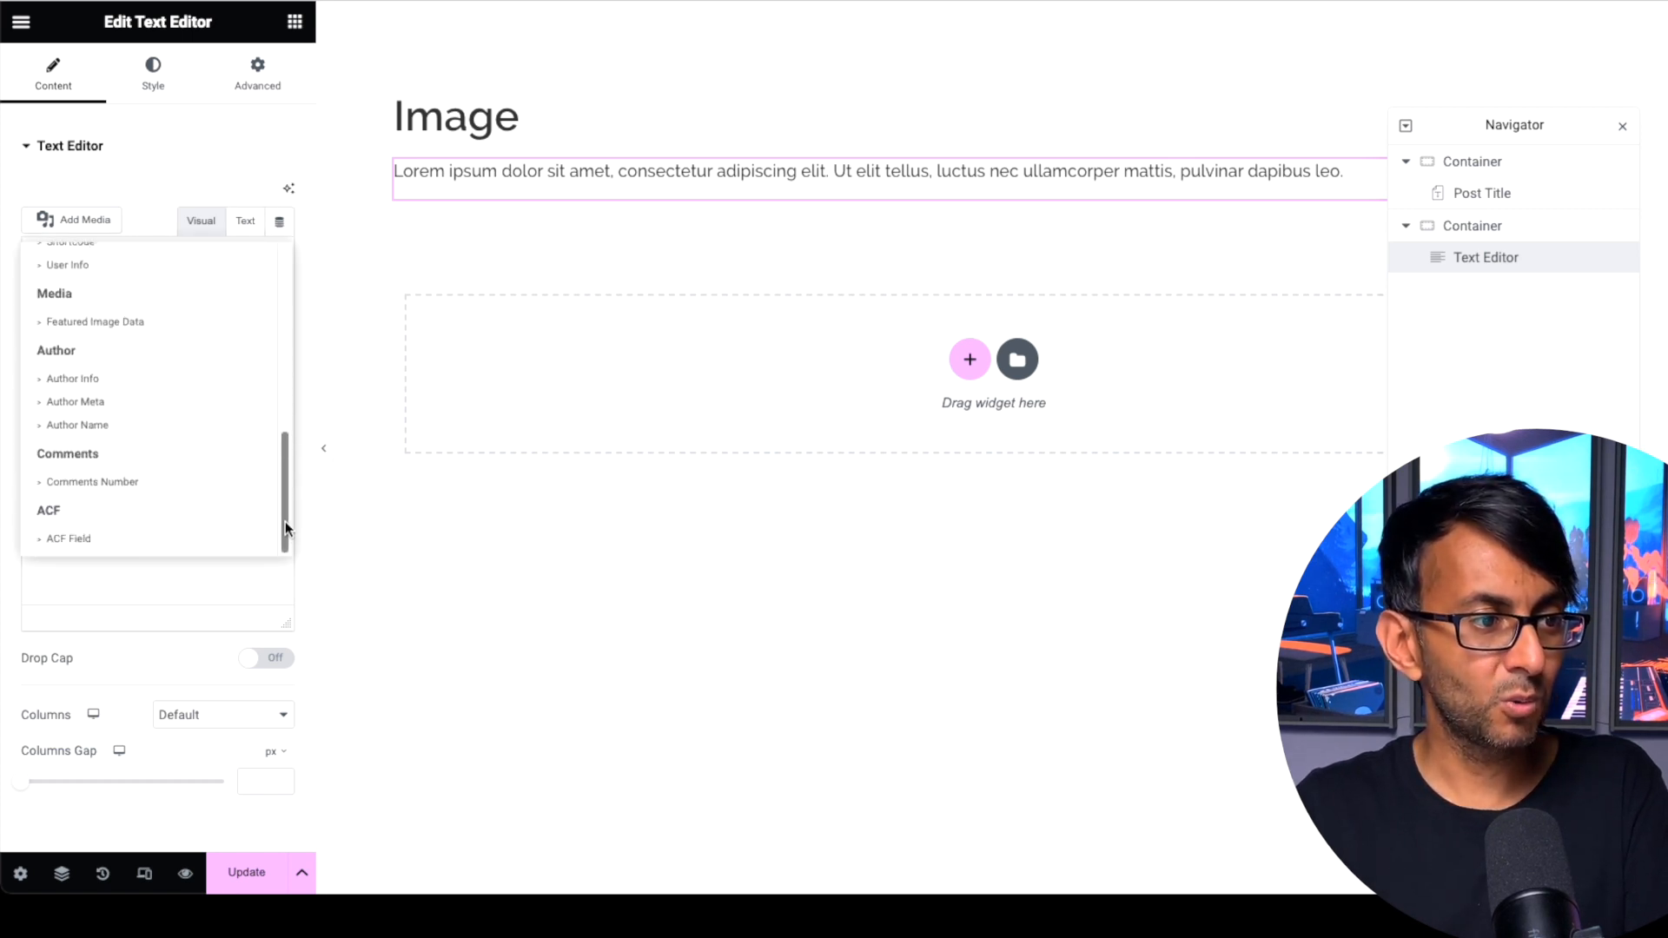
pyautogui.click(100, 546)
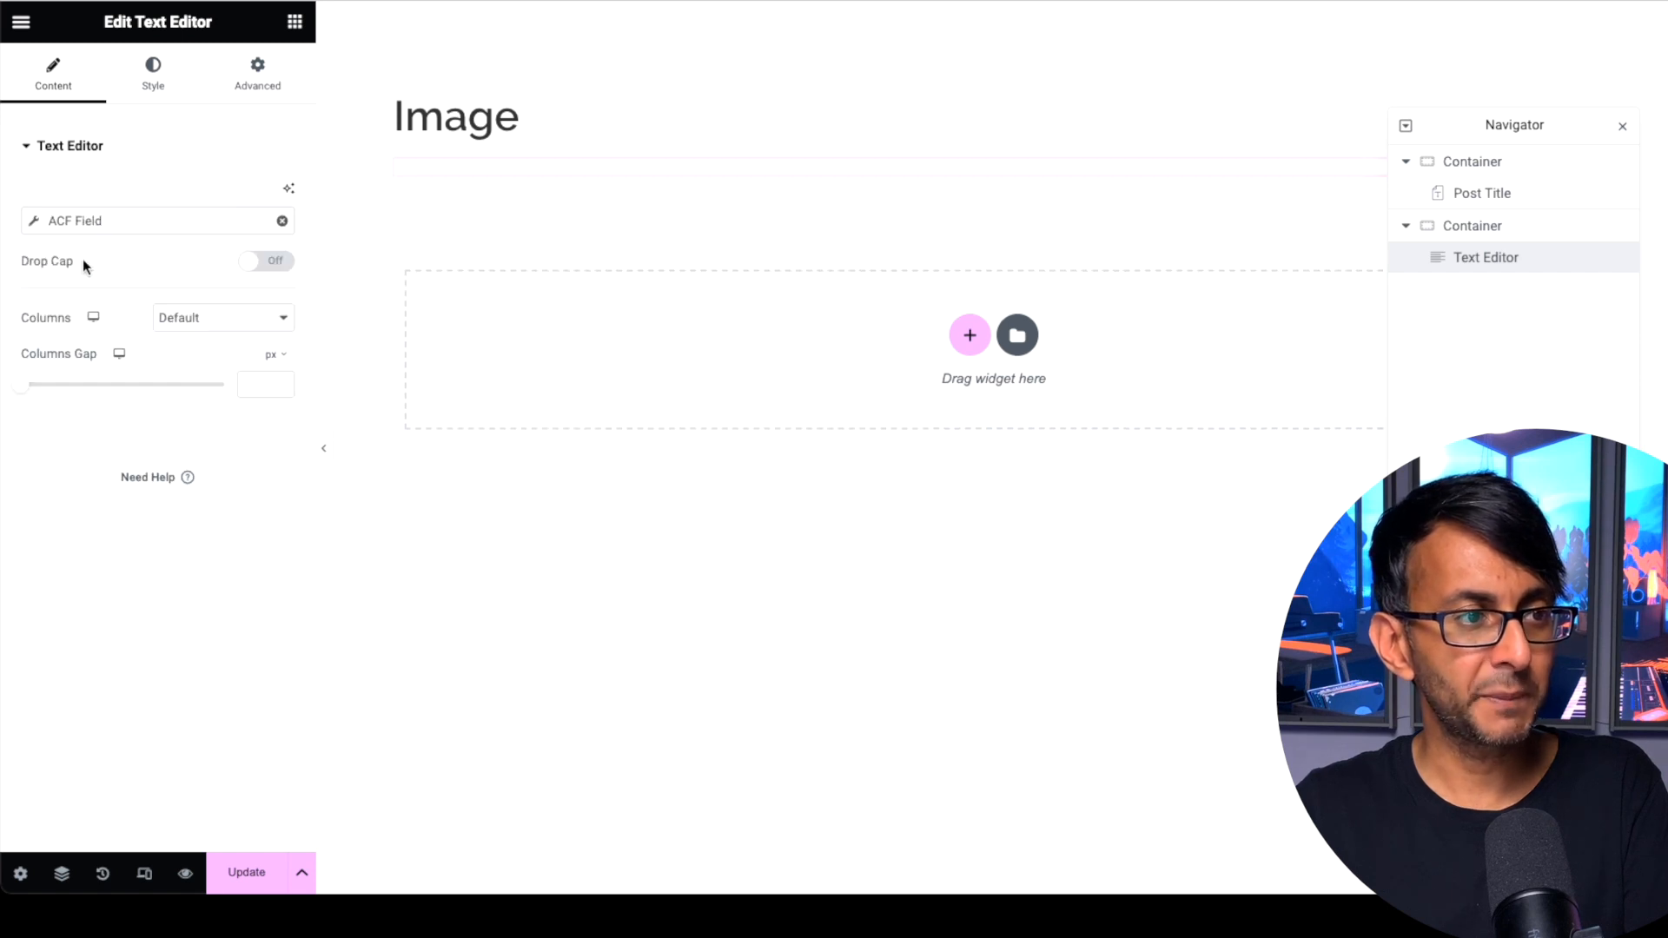
pyautogui.click(35, 222)
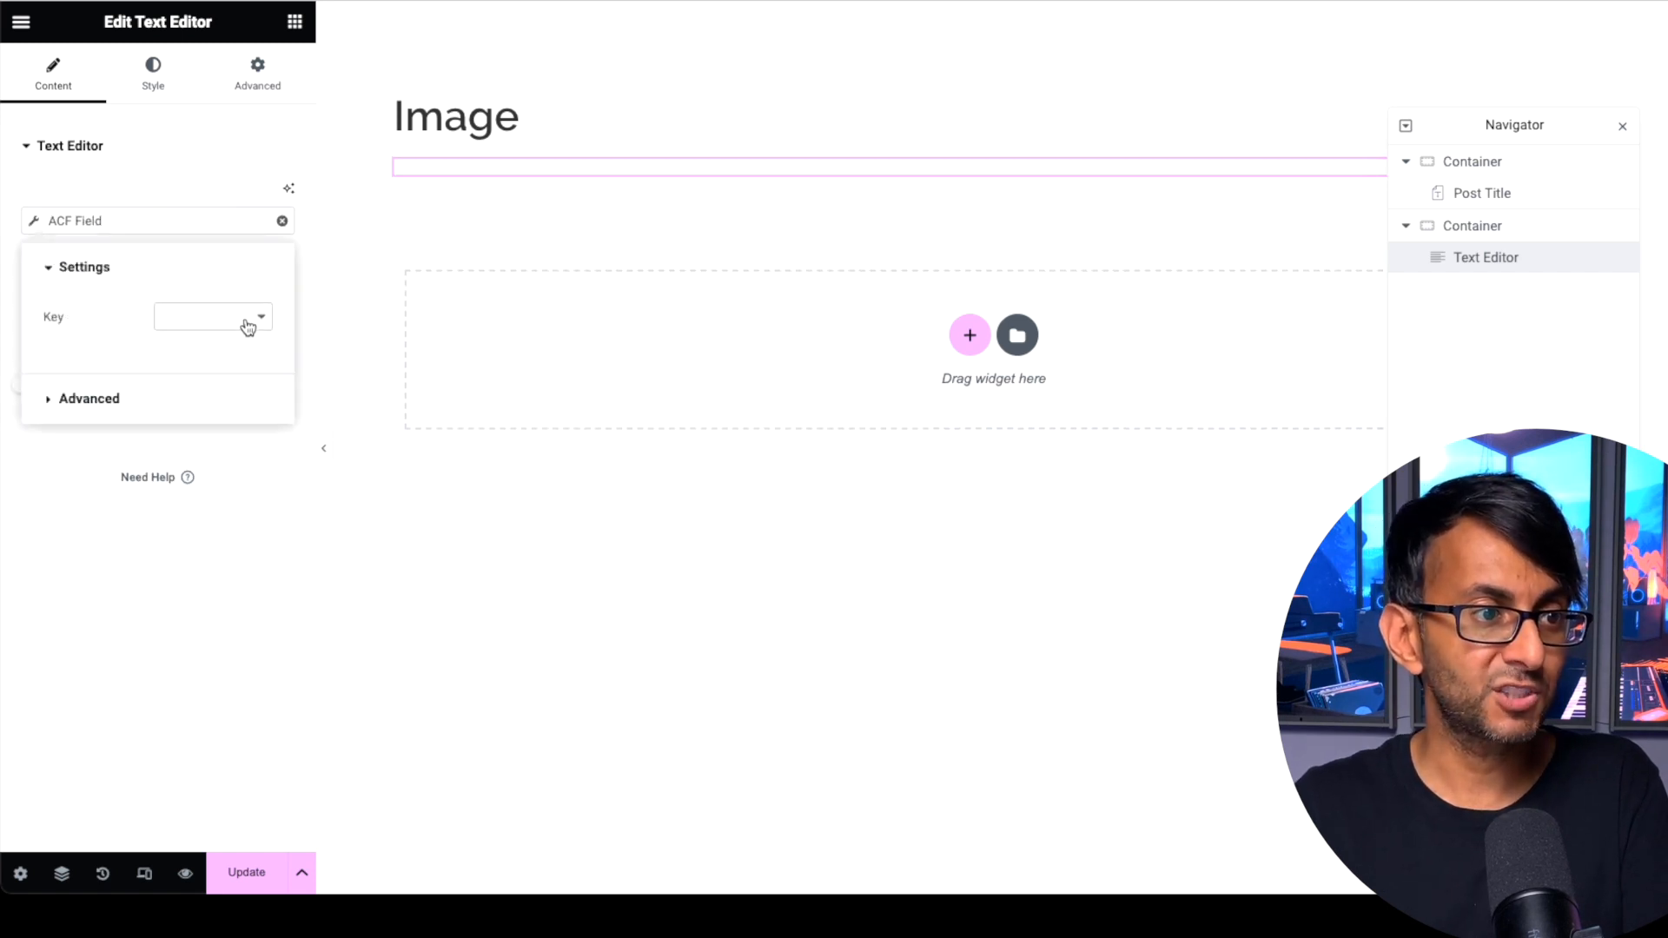
pyautogui.click(158, 400)
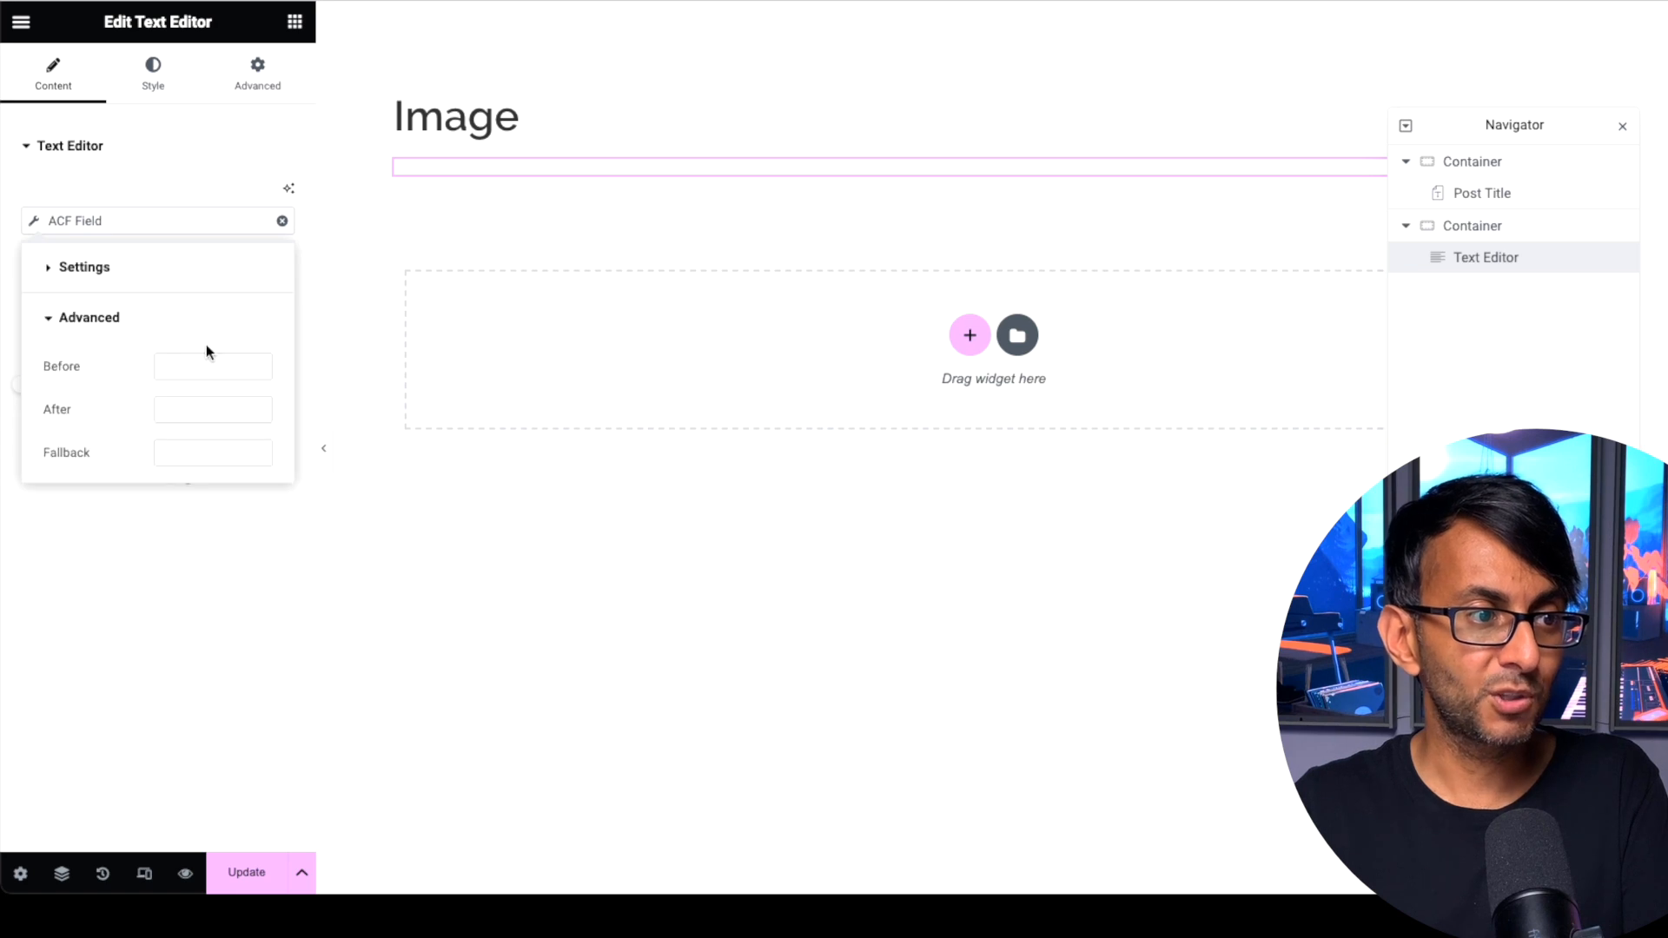
pyautogui.click(32, 222)
pyautogui.click(131, 222)
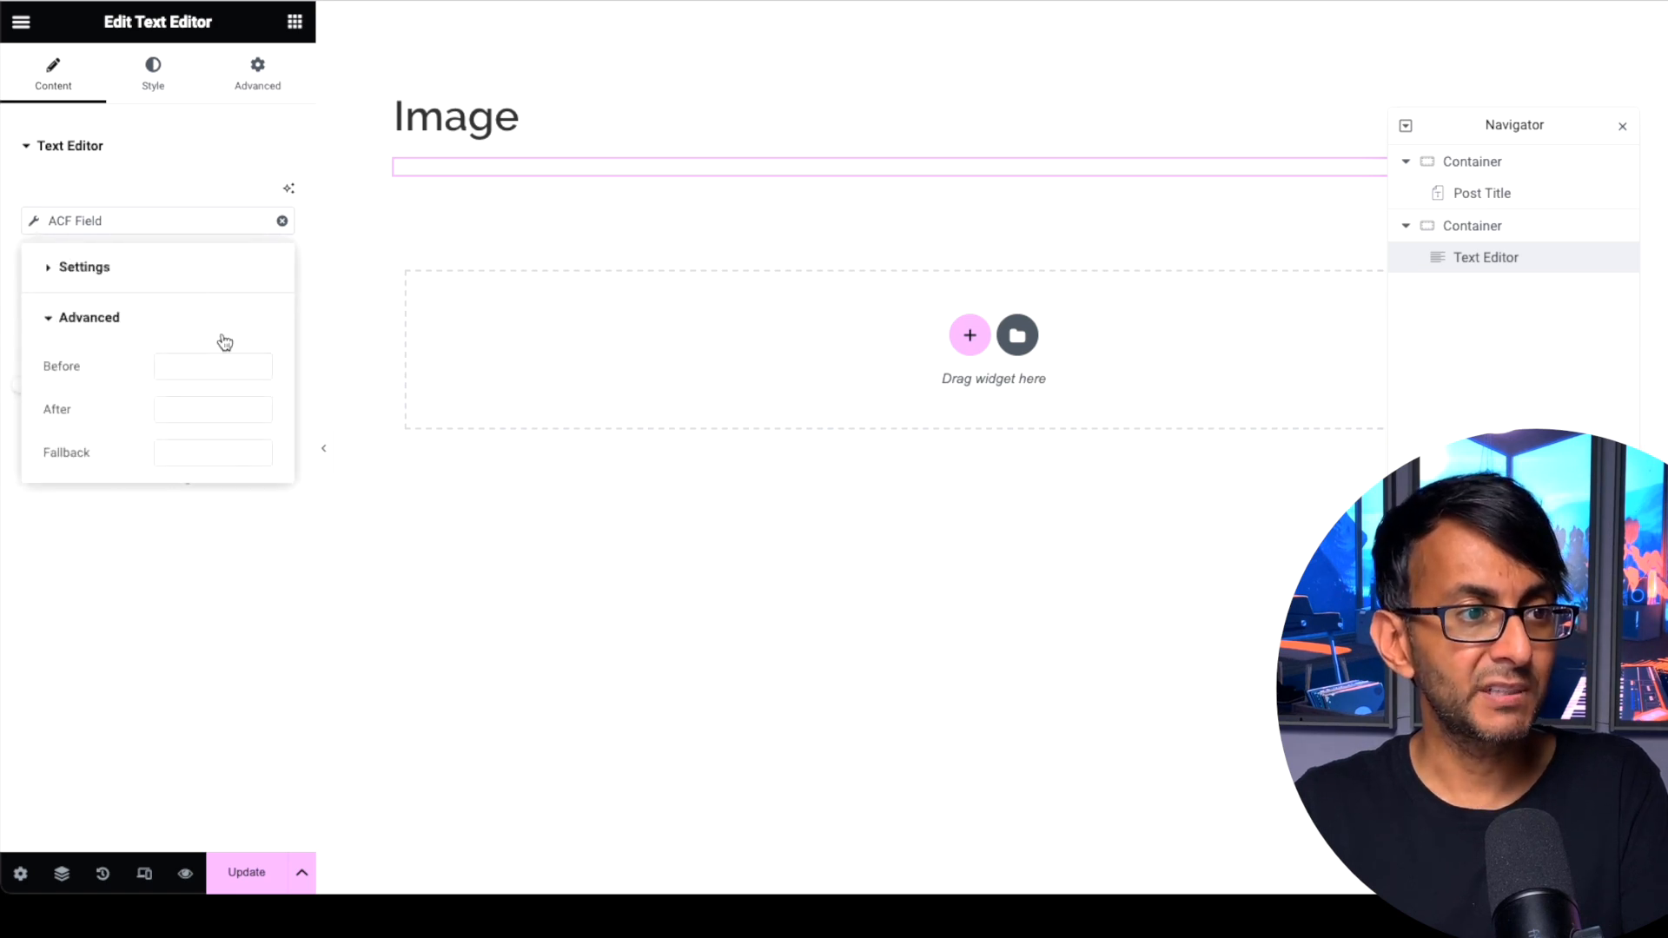
pyautogui.click(83, 266)
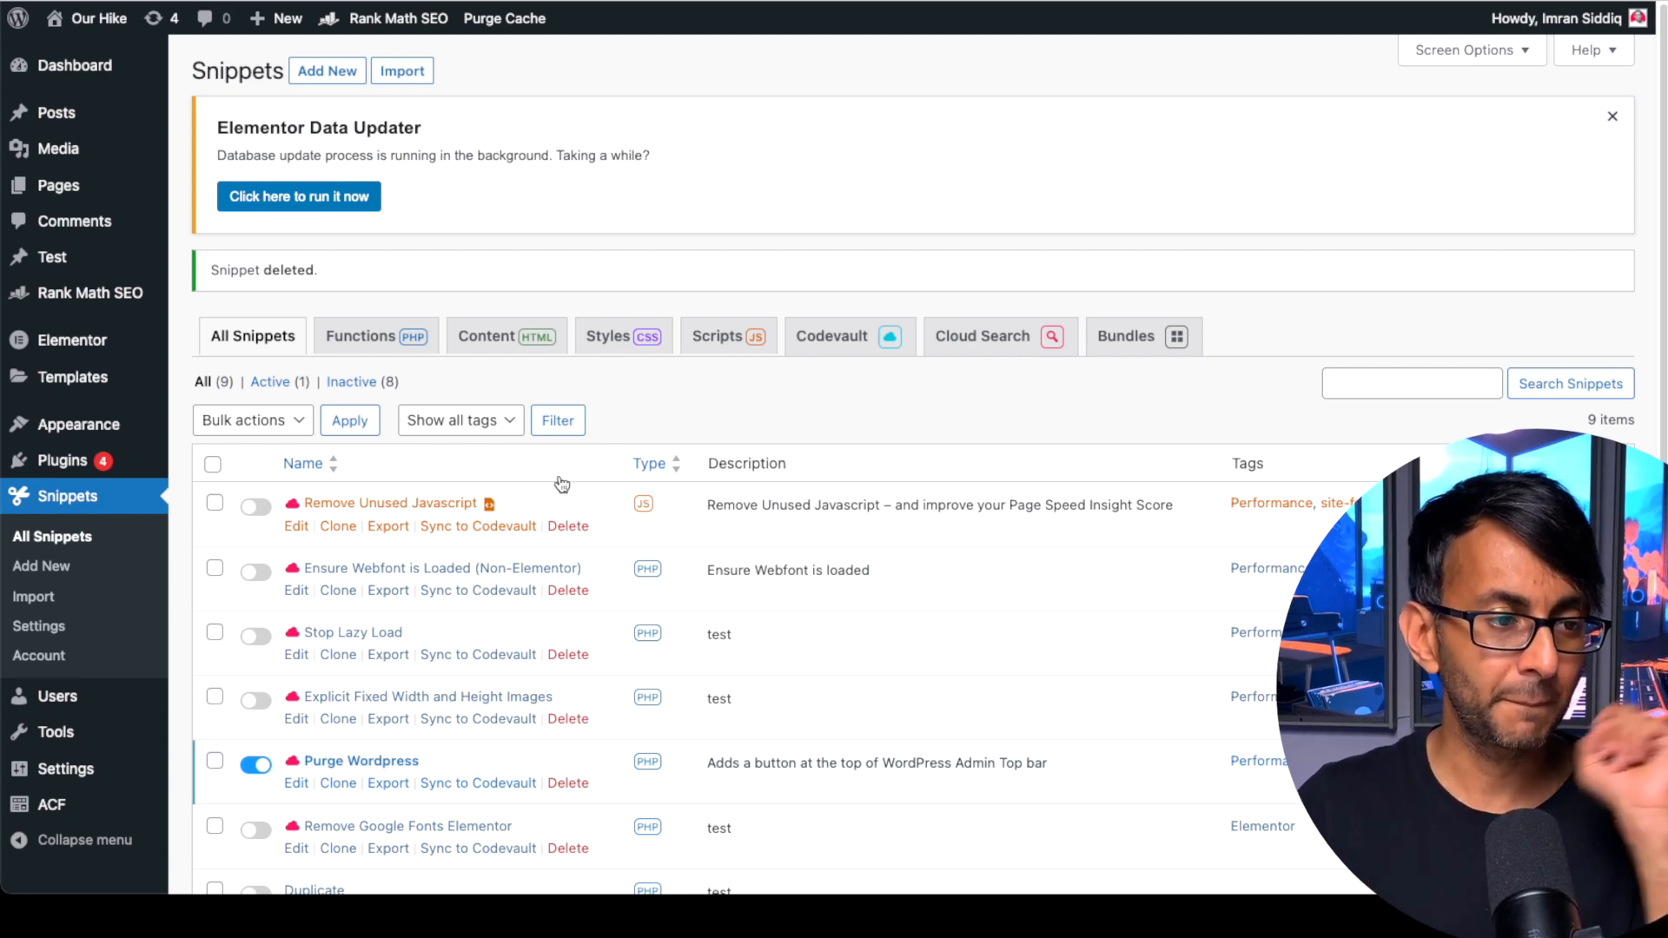
# Create a new PHP snippet in the Snippets plugin titled "Show ACF Repeater Field inside Elementor"
pyautogui.scroll(-6, 562, 484)
pyautogui.scroll(6, 451, 581)
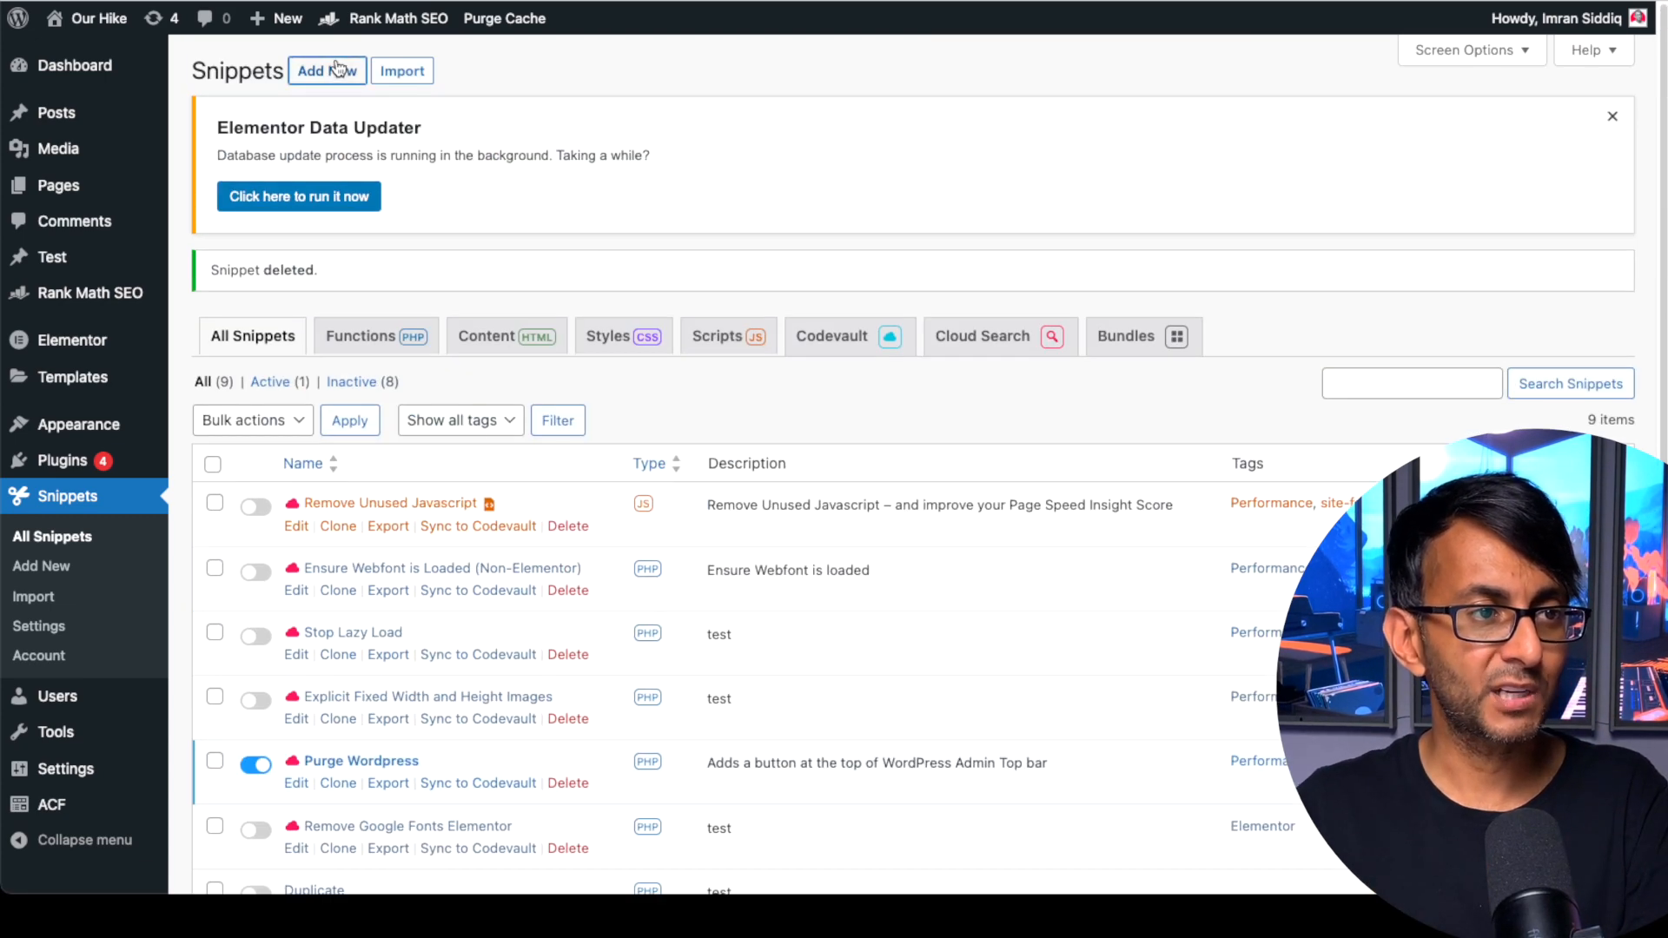
pyautogui.click(338, 70)
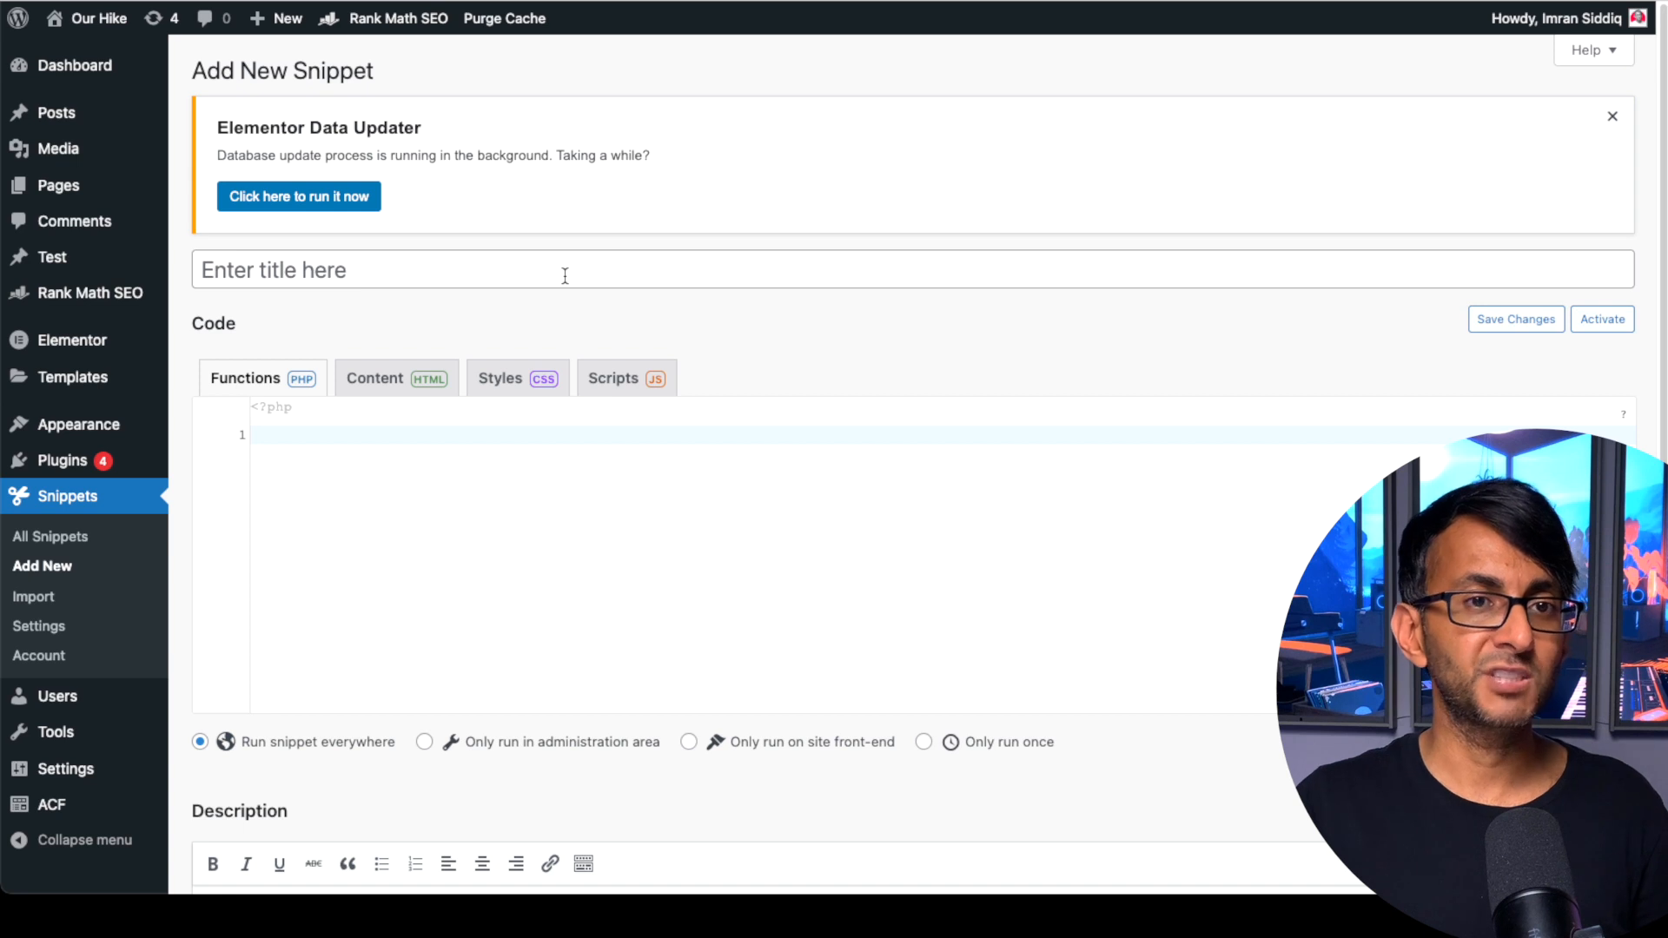
pyautogui.click(525, 272)
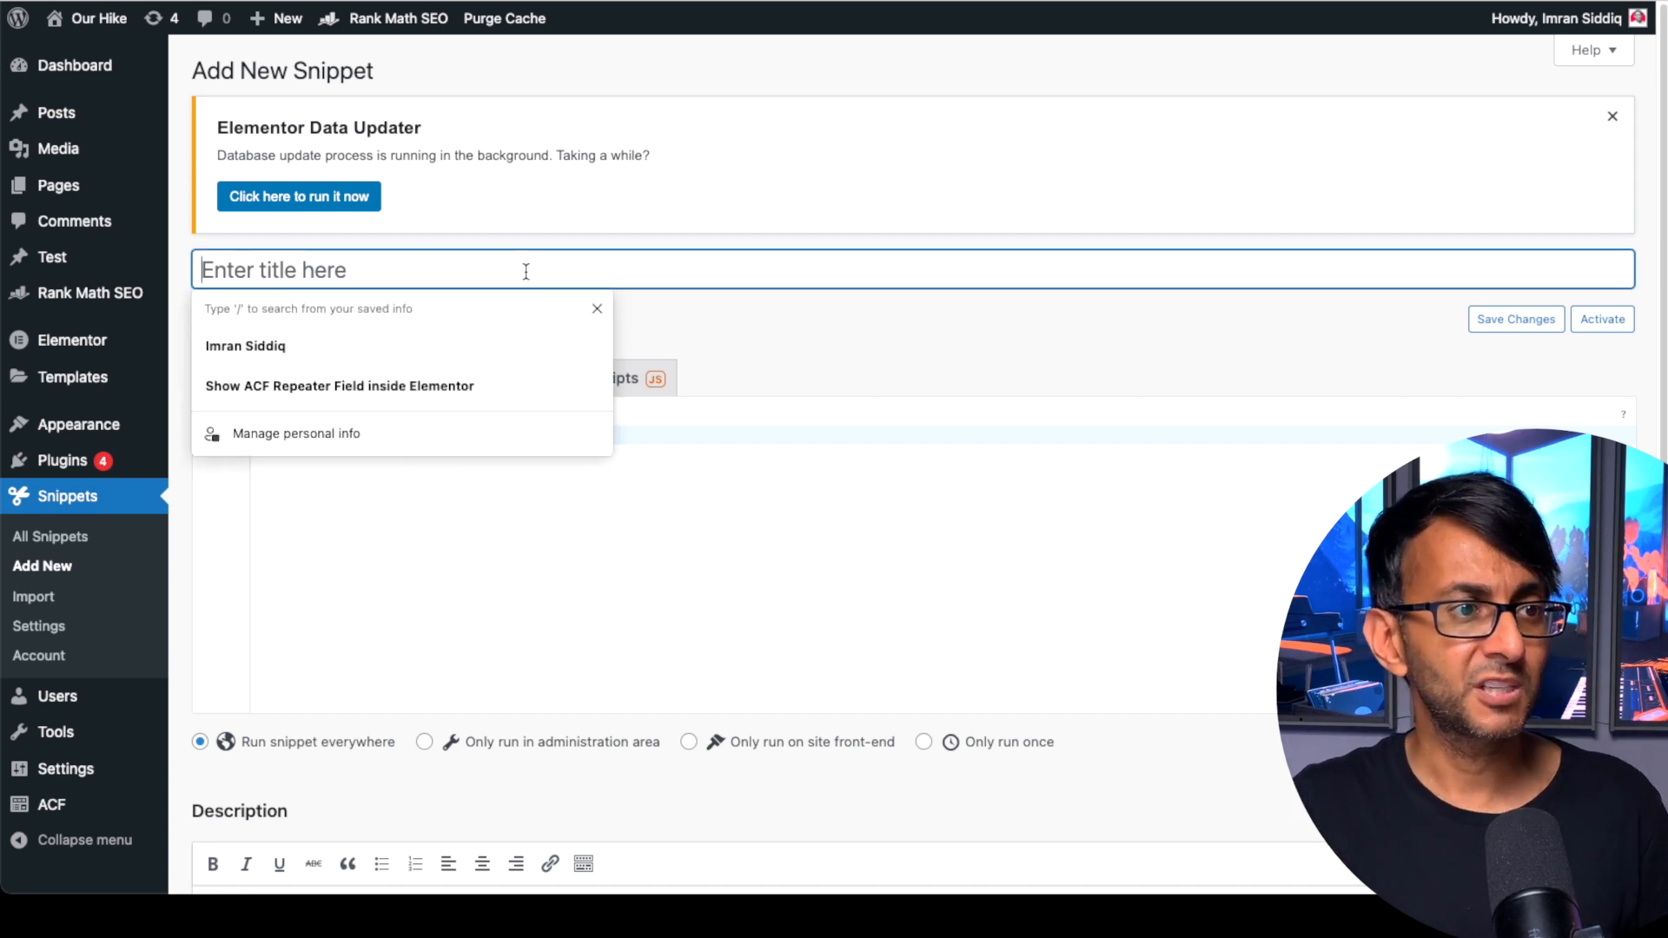
pyautogui.click(499, 384)
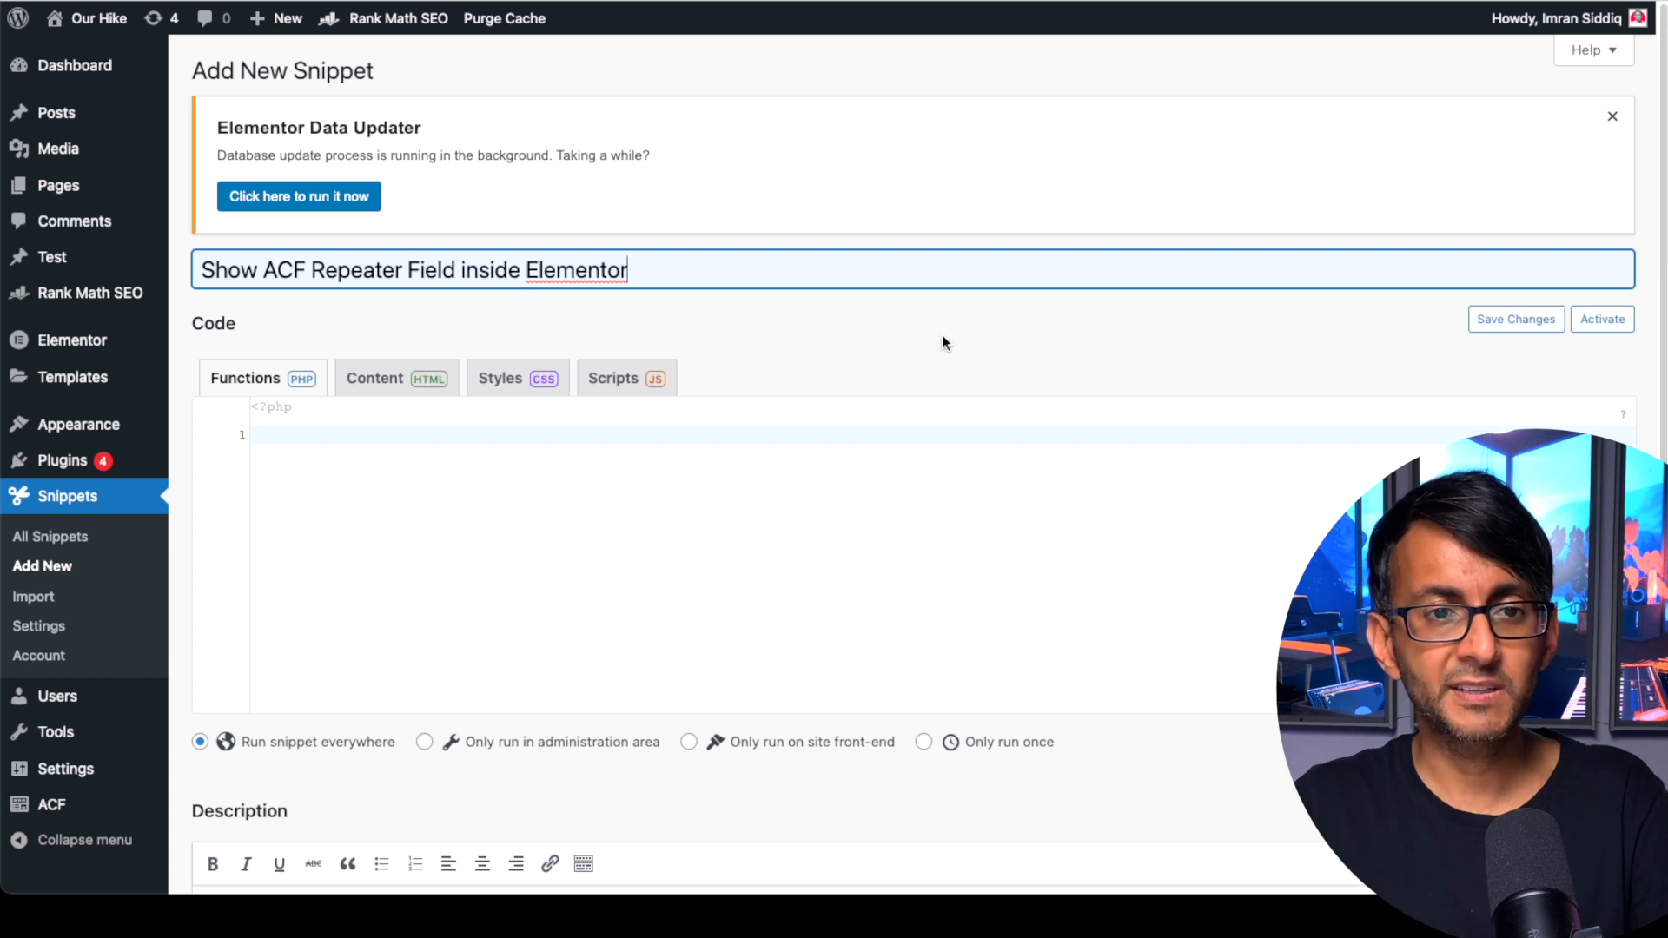
# Insert the bulleted show-required shortcode code using the subjects_studied repeater and subjects sub field, and activate the snippet to run everywhere
pyautogui.click(715, 432)
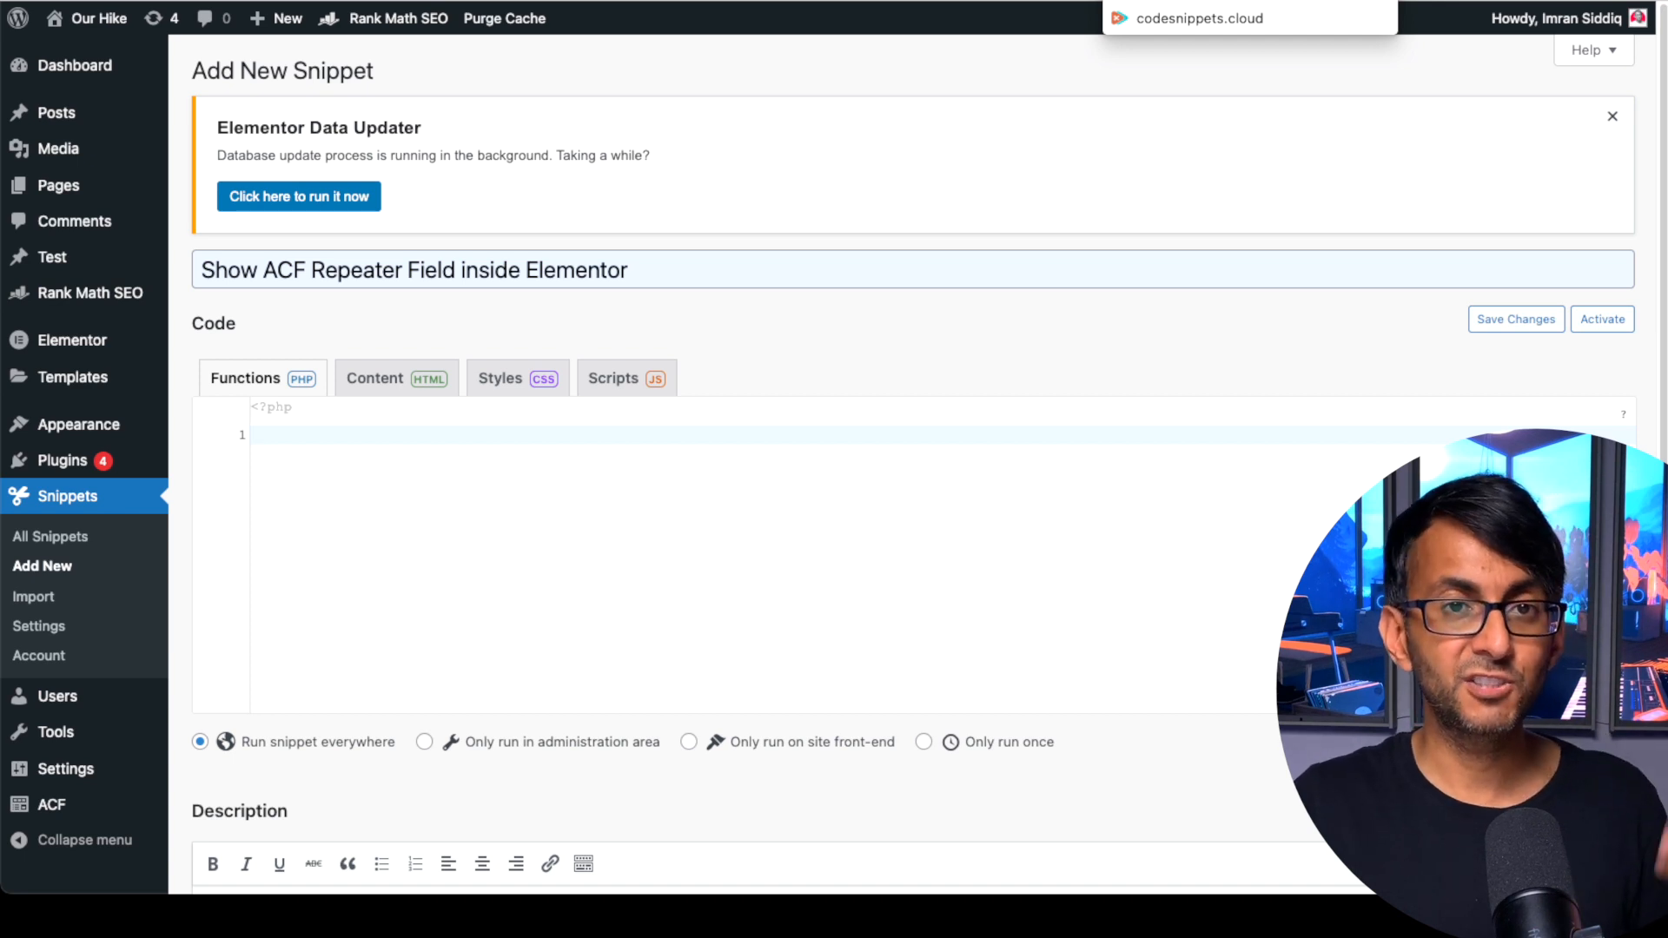
pyautogui.write("/*  WITH BULLETS   shortcode for displaying required posting repeater field from ACF*/  add_shortcode ('show-required', 'dnlt_show_required');  function dnlt_show_required() {   $pageID = get_the_ID(); // not required if within loop, but doesn't hurt   $content= '';   if( have_rows('subjects_studied', $pageID) ) {    $content .= '<ul>';    while( have_rows('subjects_studied', $pageID) ) {     the_row();      $content .= '<li>' . get_sub_field('subjects') . '</li>';     }     $content .= '</ul>';   }   return $content; }")
pyautogui.click(1489, 321)
pyautogui.click(1589, 380)
pyautogui.scroll(-1, 1456, 409)
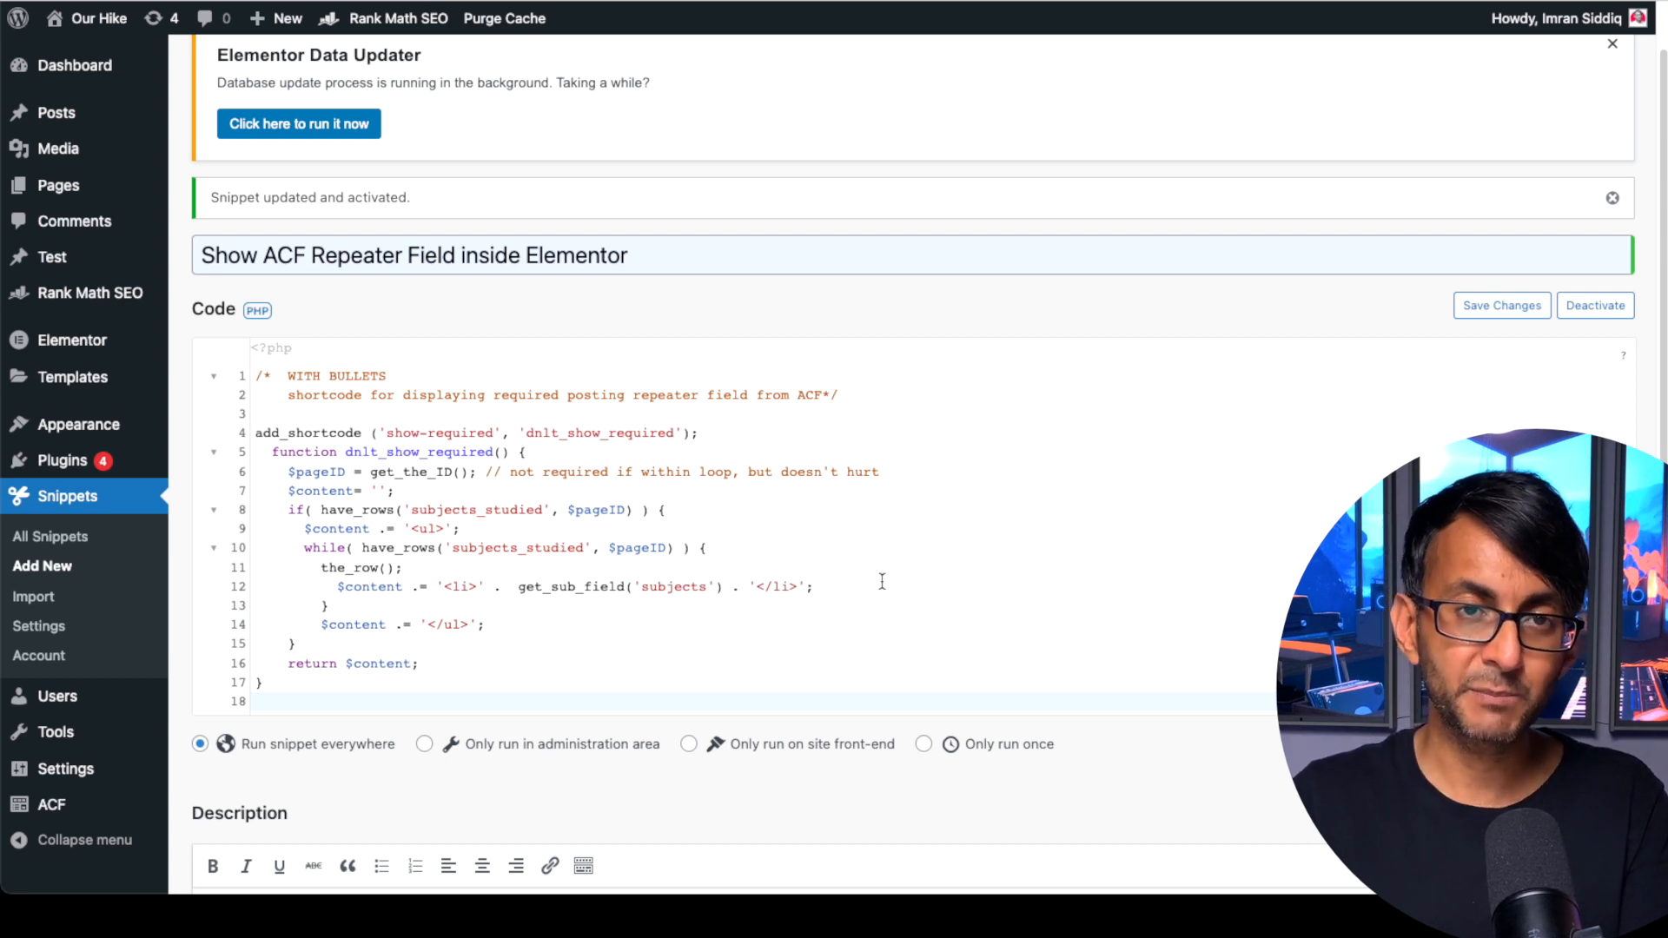
pyautogui.doubleClick(676, 588)
pyautogui.click(695, 627)
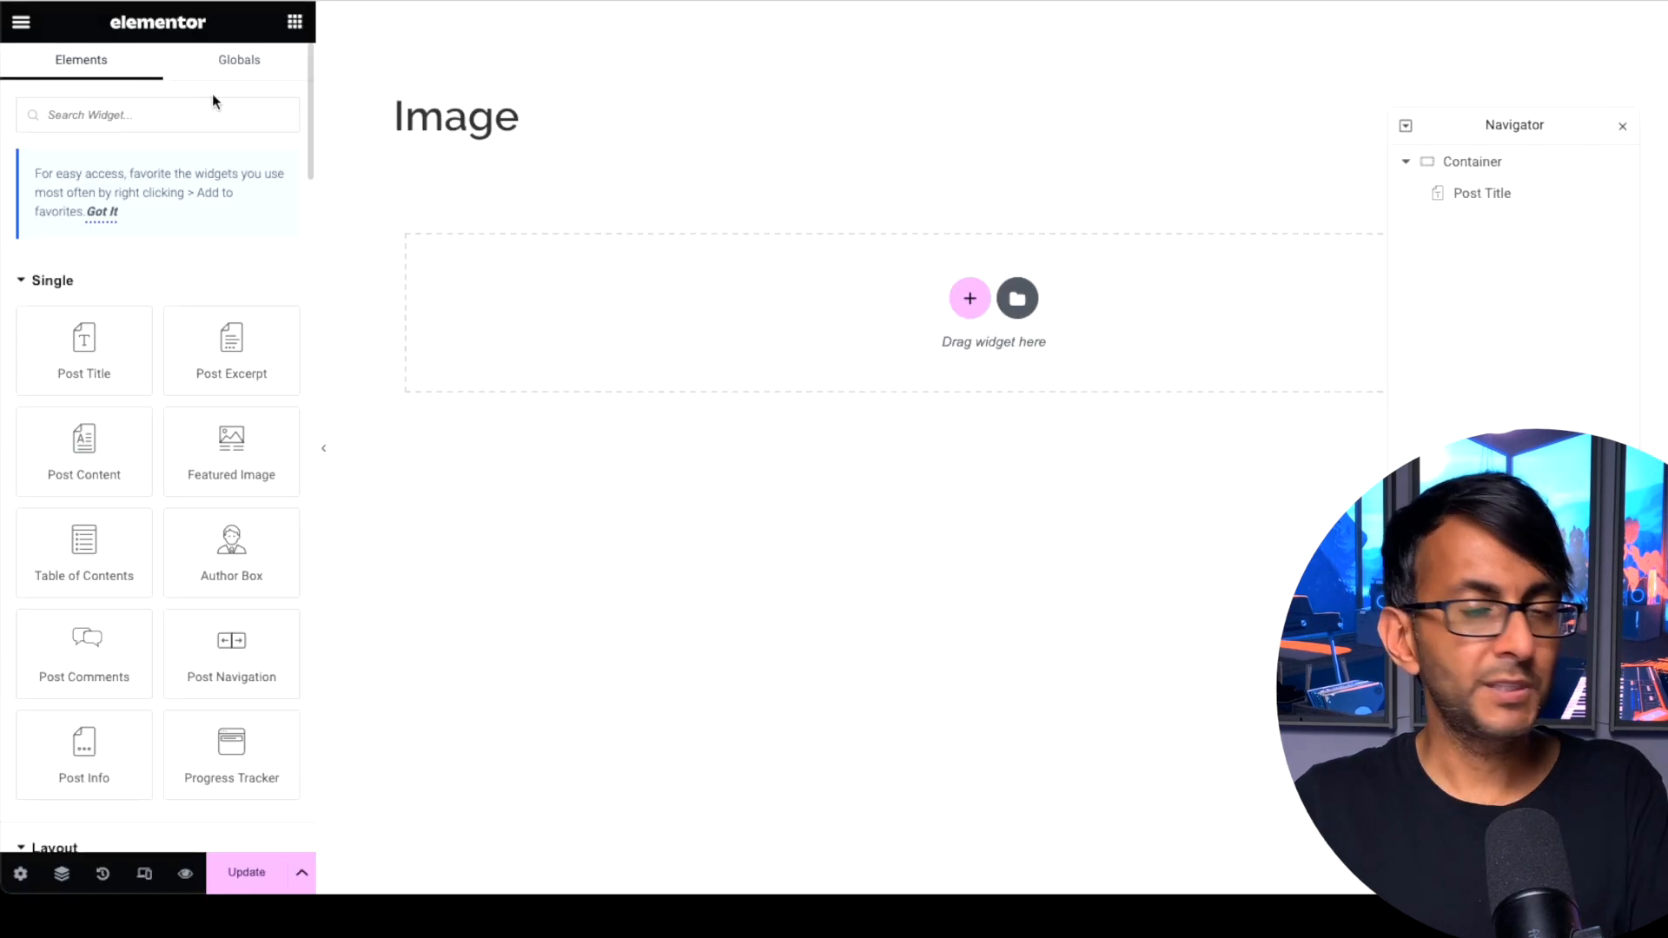
# Place a Shortcode widget below the post title and enter the snippet's shortcode [show-required] in it
pyautogui.write('short')
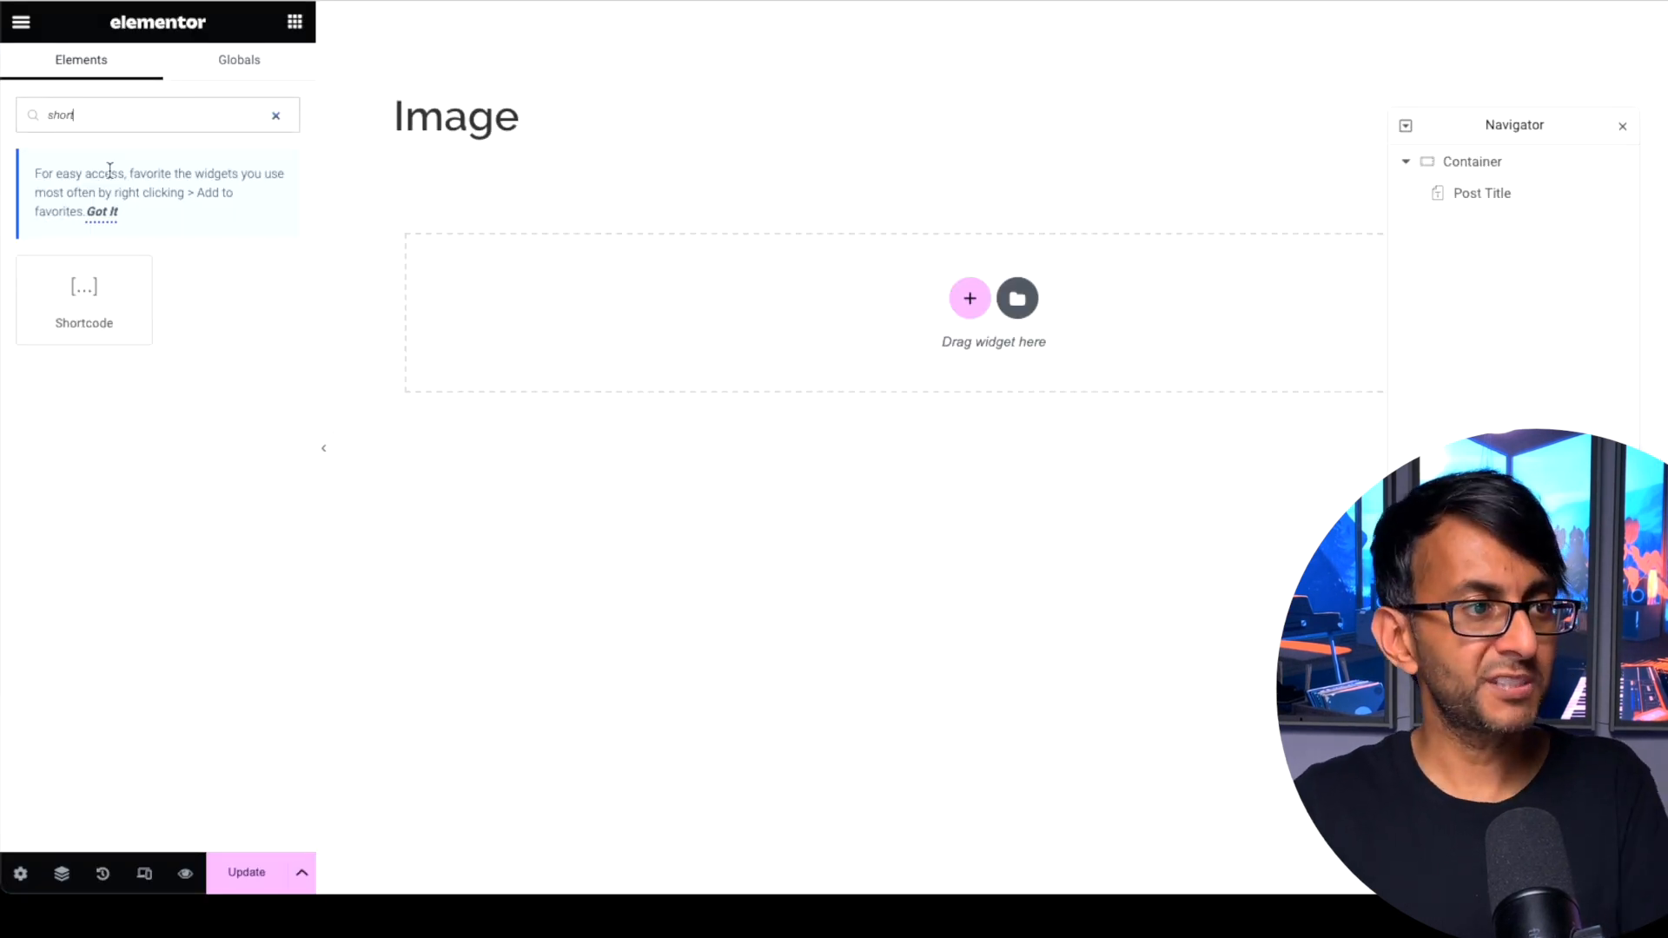
pyautogui.moveTo(85, 296); pyautogui.dragTo(460, 149)
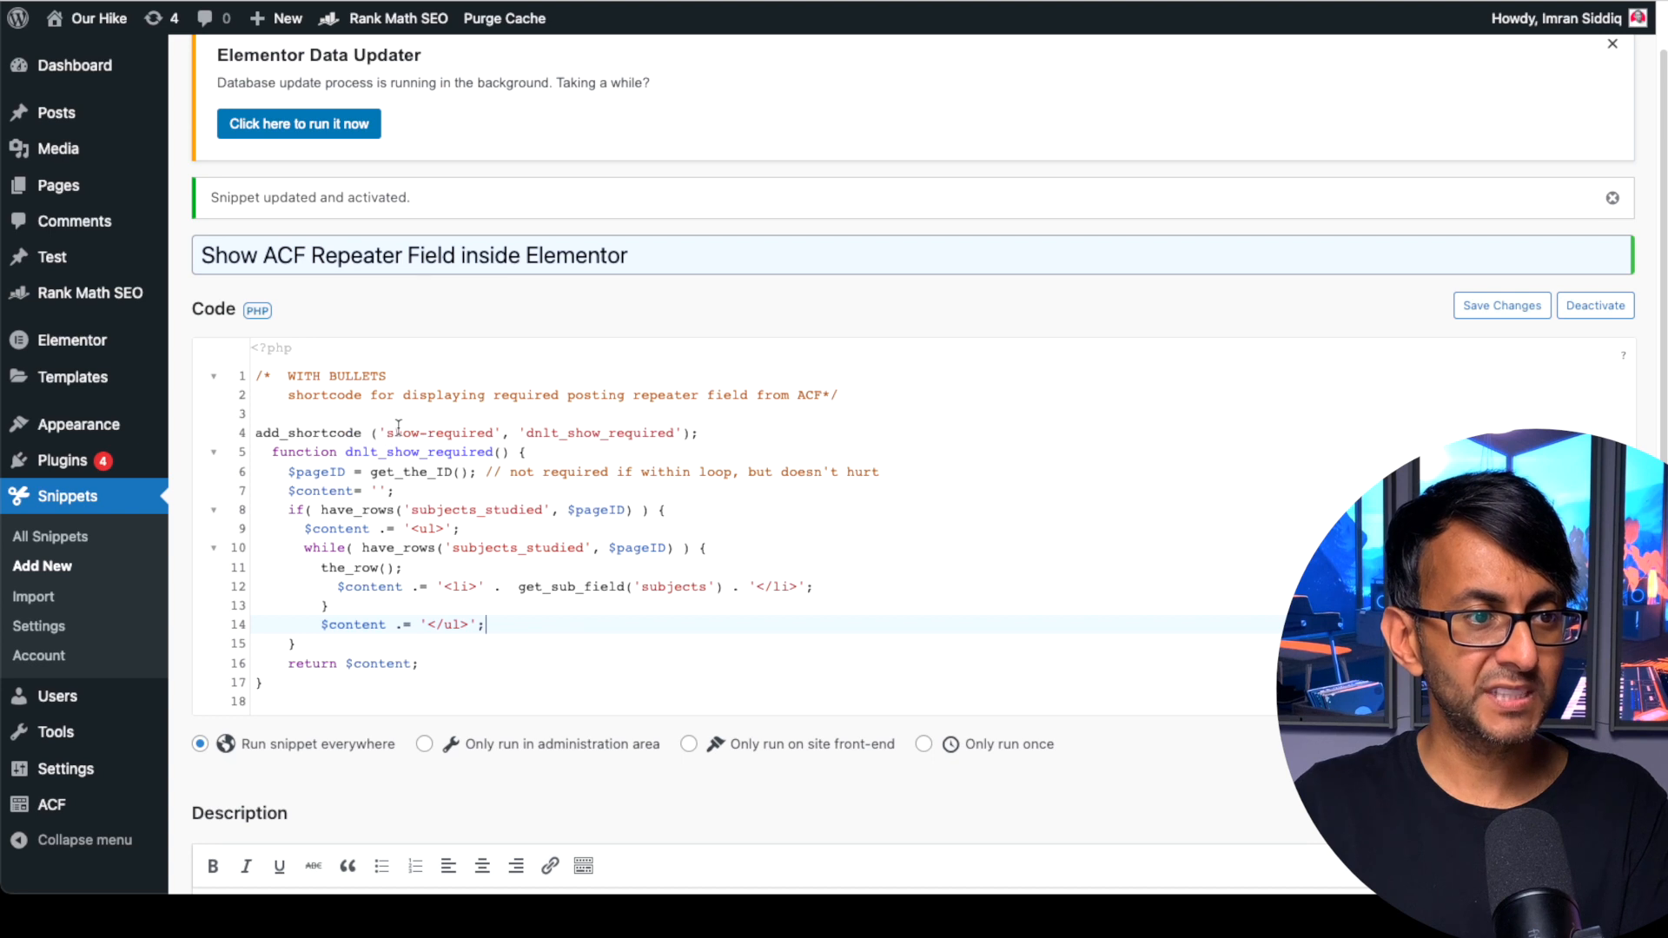
pyautogui.moveTo(388, 432); pyautogui.dragTo(494, 431)
pyautogui.hotkey('ctrl', 'c')
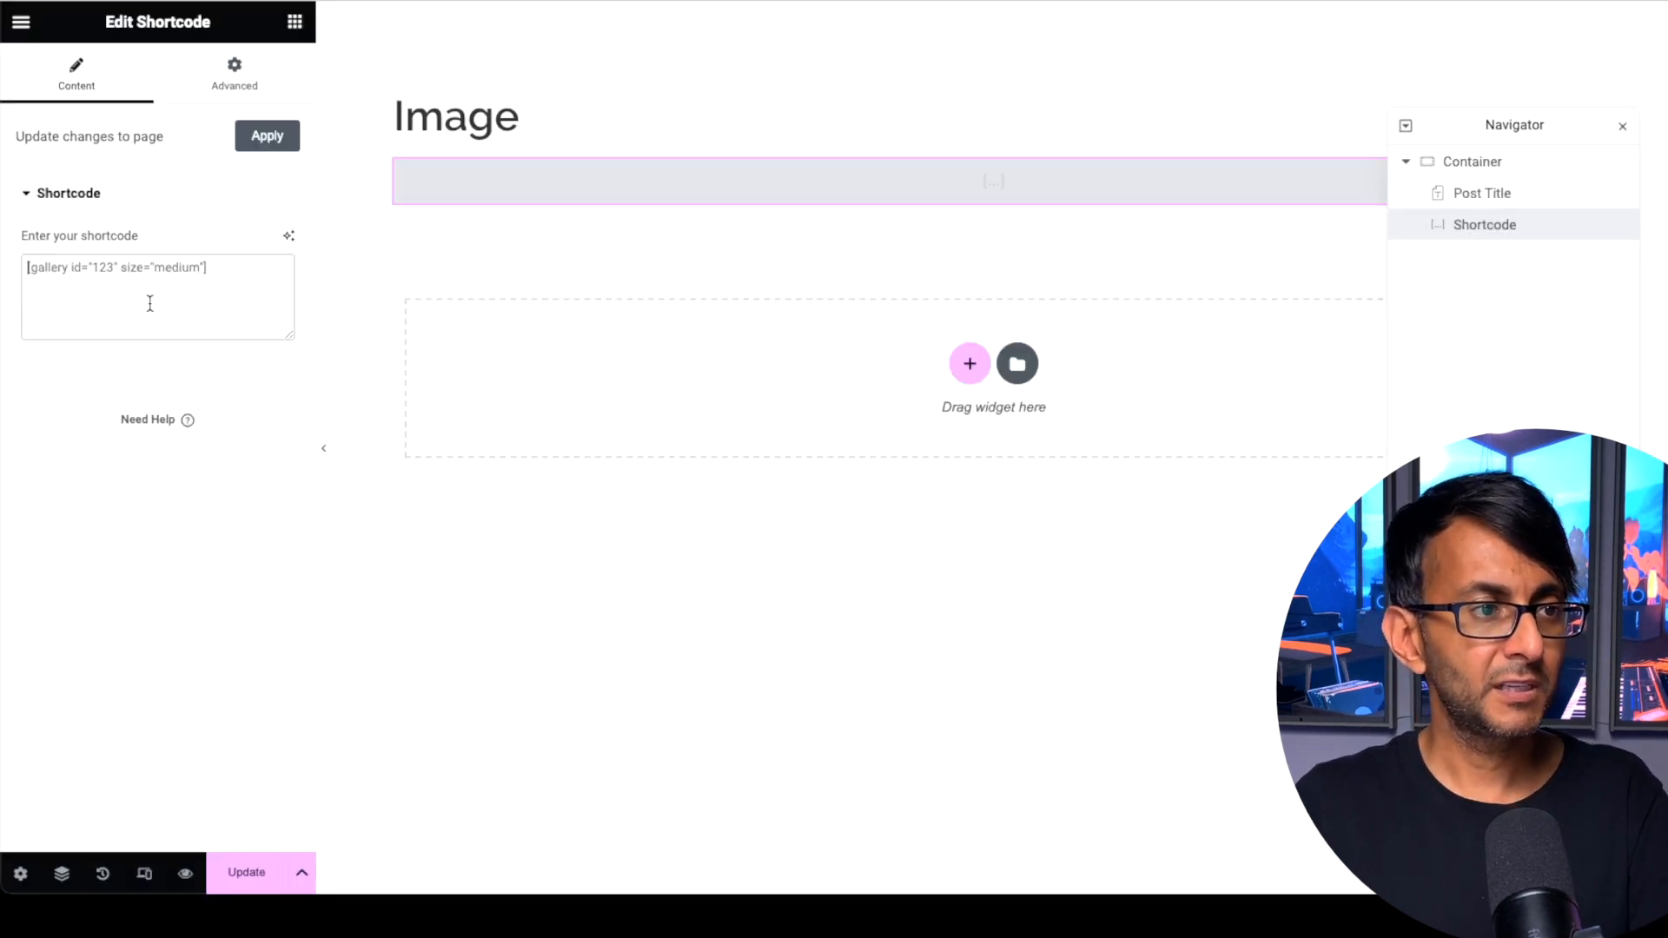
pyautogui.write('[')
pyautogui.hotkey('ctrl', 'v')
pyautogui.write(']')
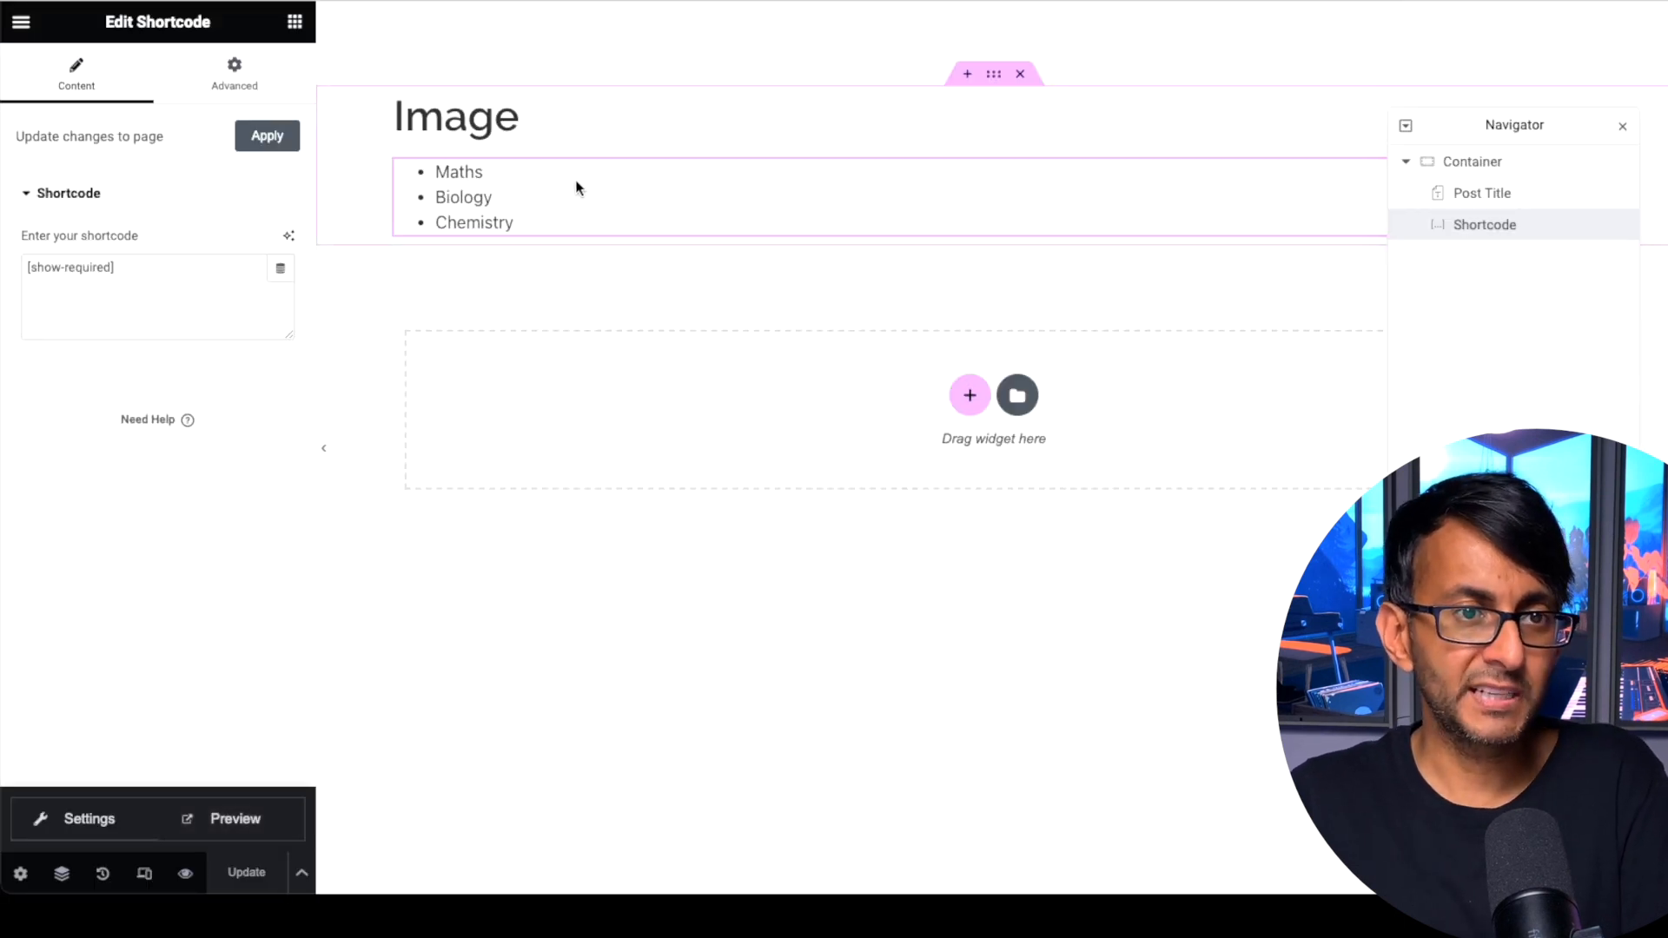
# Add custom CSS to the Shortcode widget with font-size 18px and color #FF0050 on the selector, and update the template
pyautogui.click(248, 78)
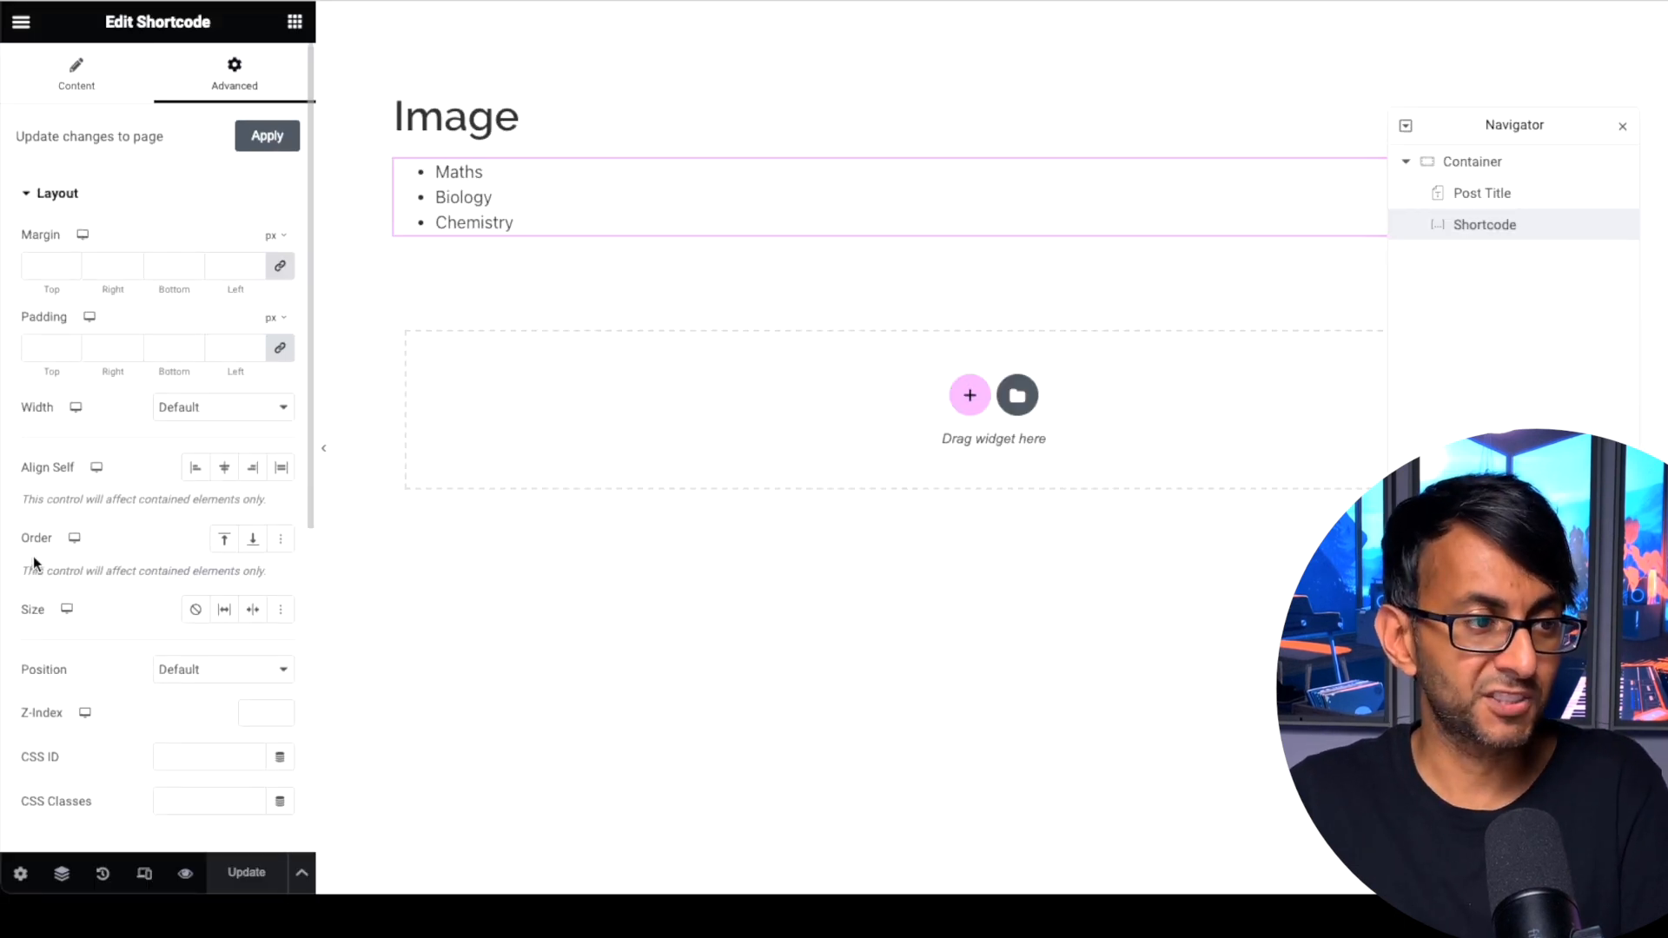
pyautogui.scroll(-6, 87, 660)
pyautogui.click(118, 742)
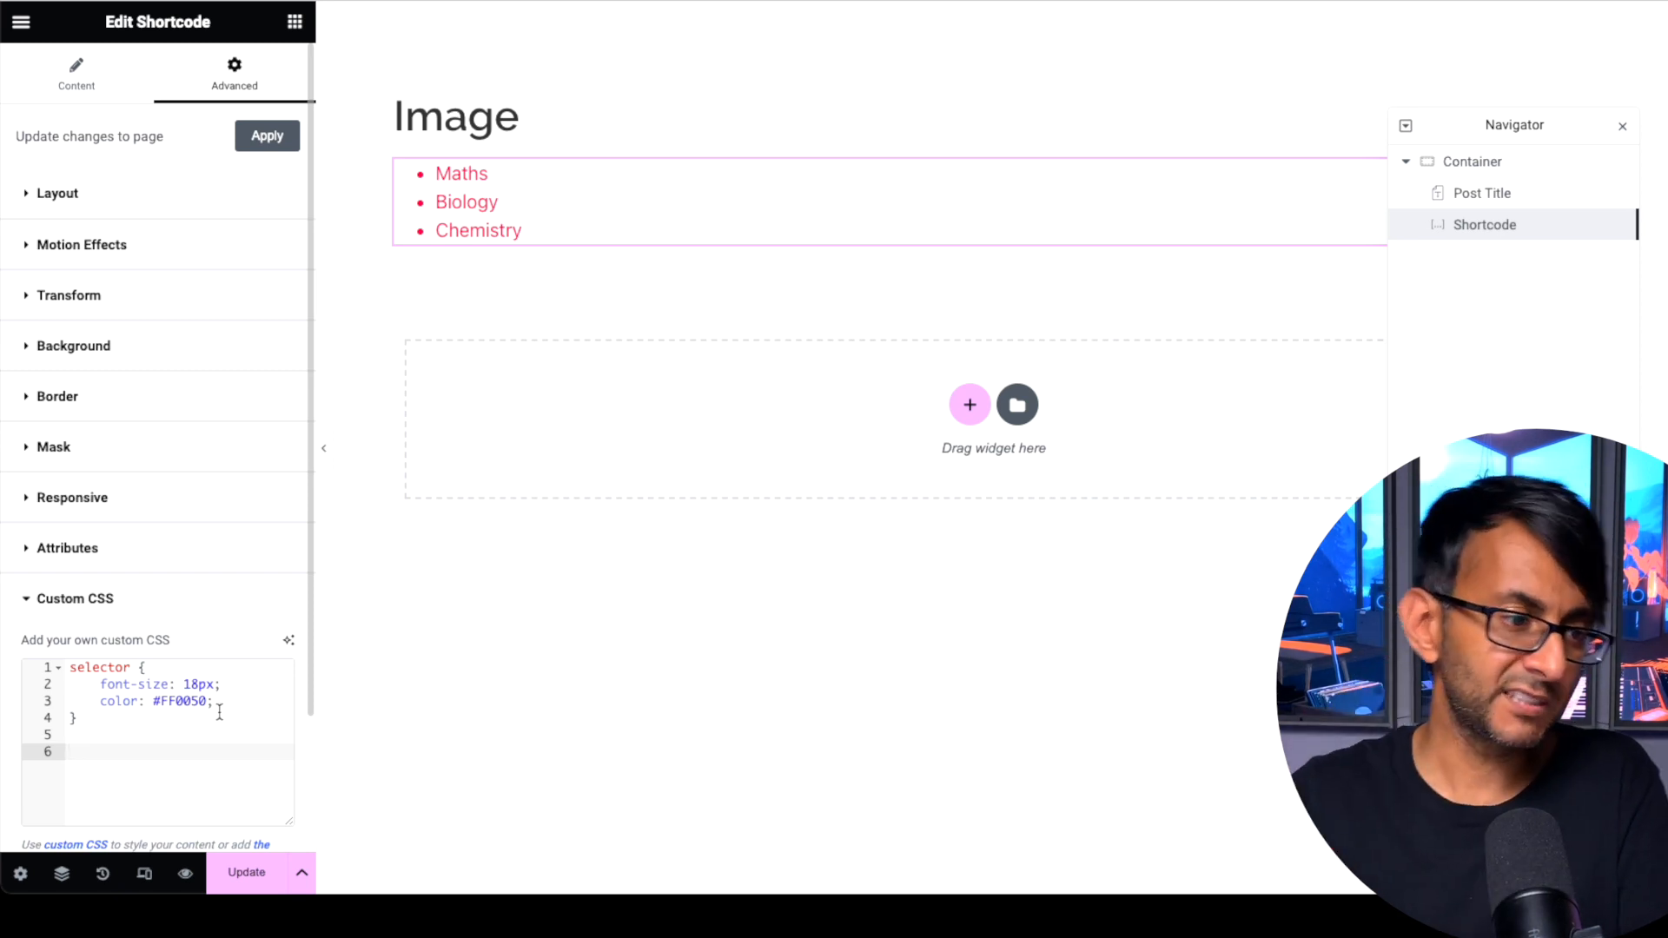
pyautogui.click(247, 873)
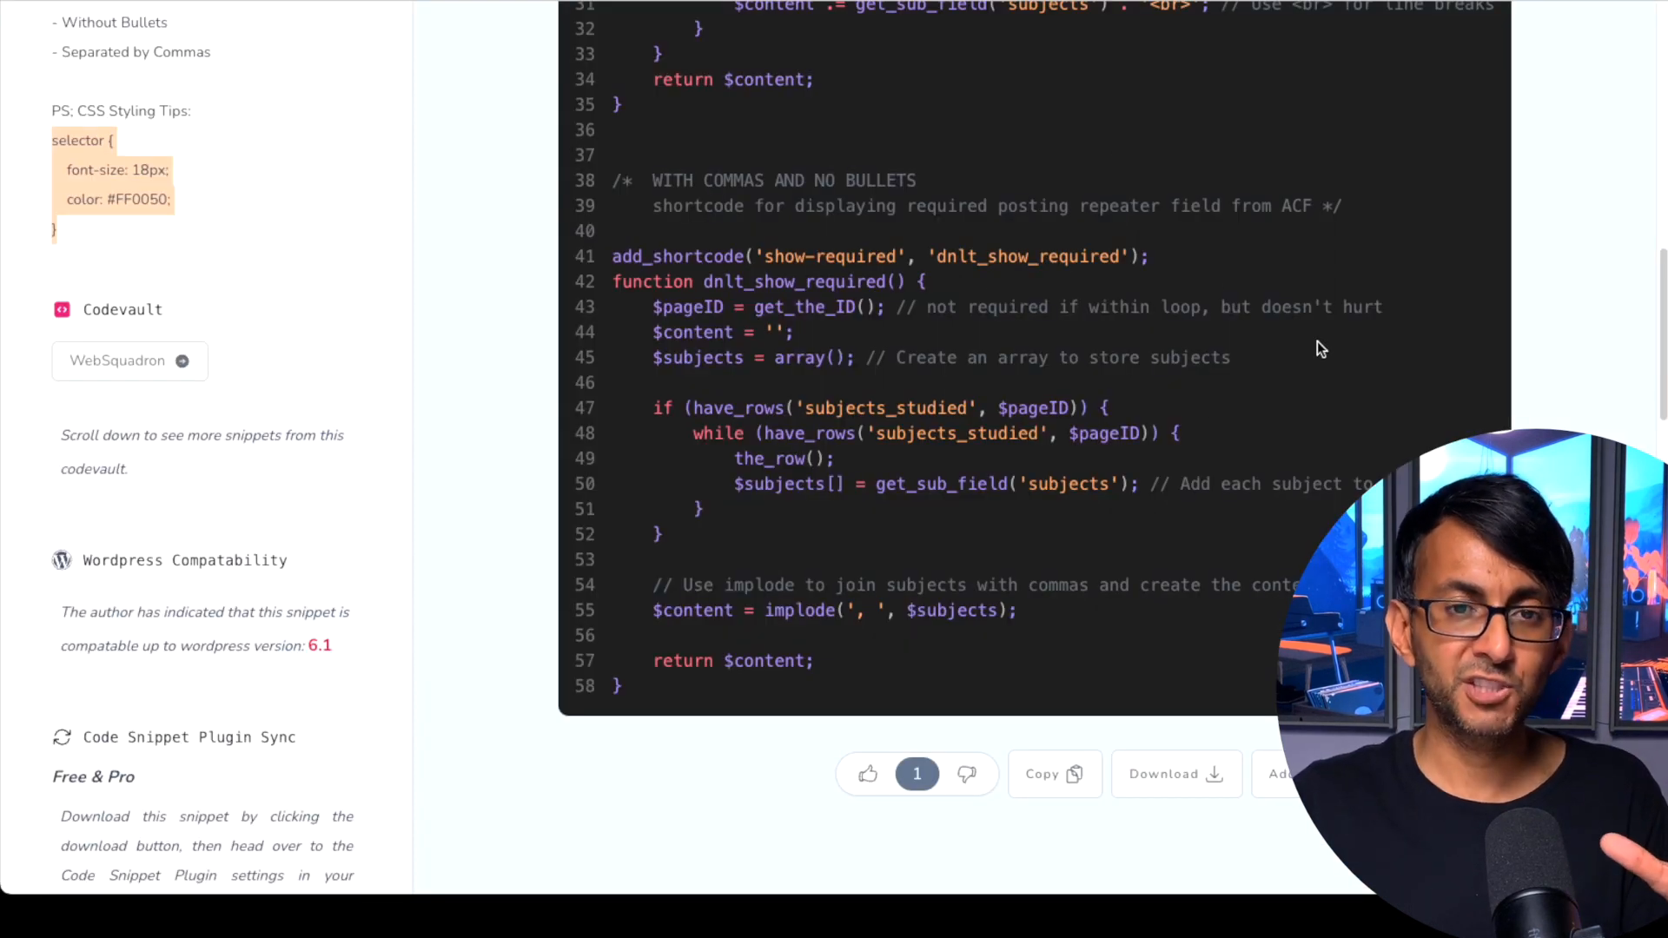
# Replace the snippet's code with the WITH NO BULLETS version from the code-sharing page, which uses <br> line breaks, and save it
pyautogui.scroll(10, 950, 380)
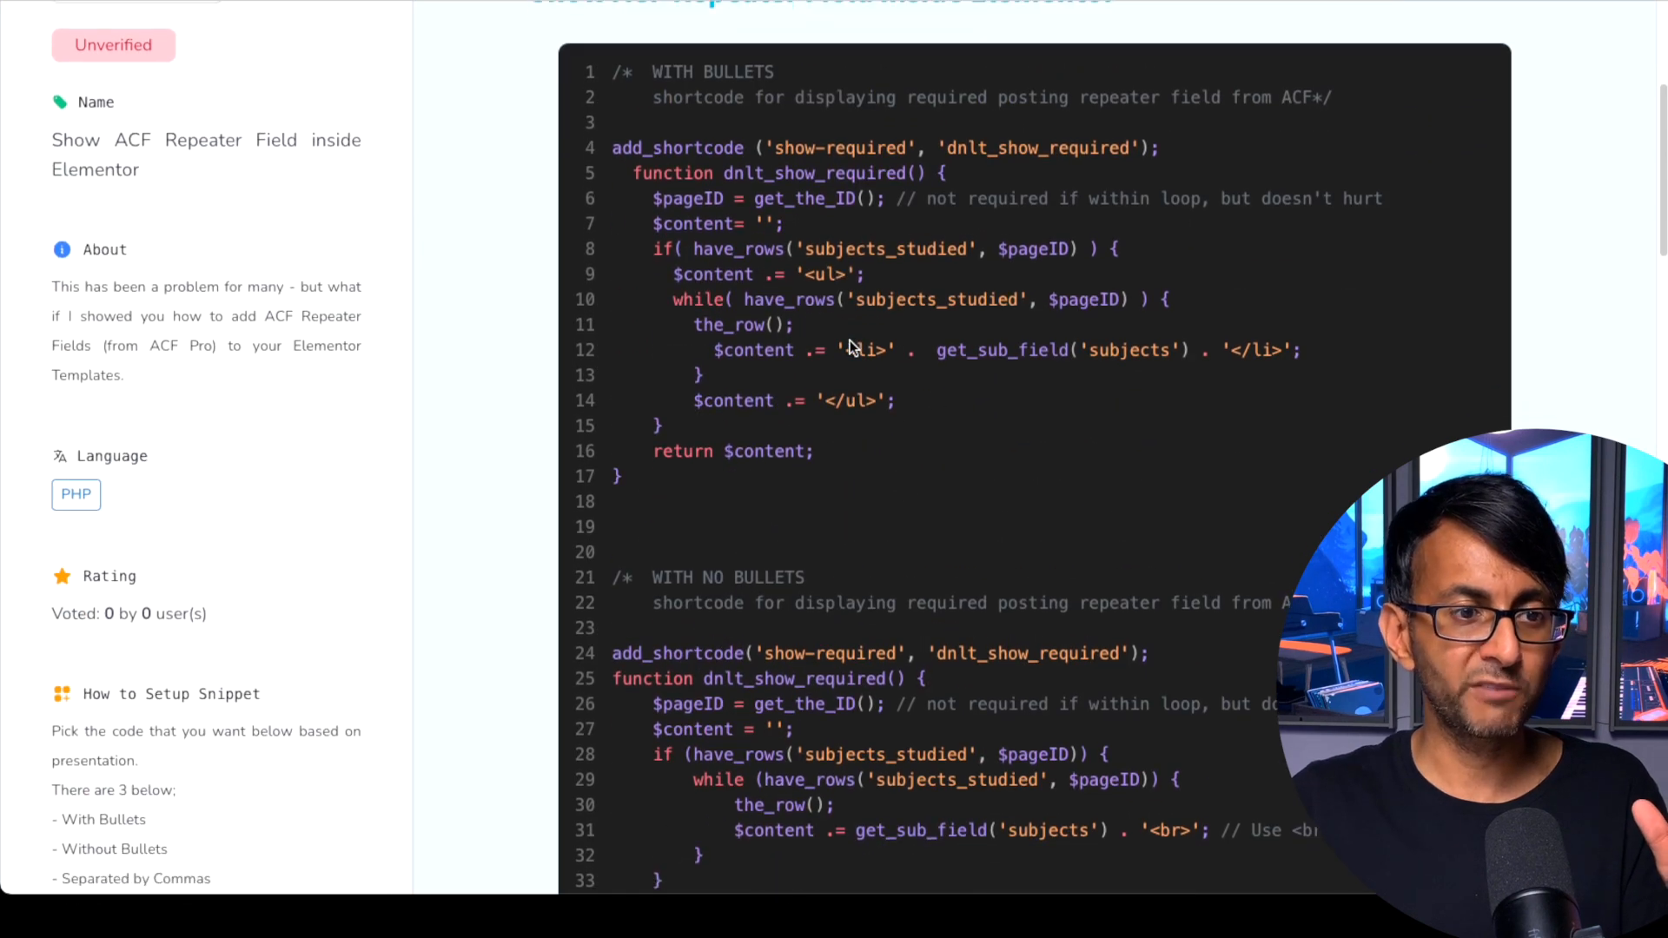
pyautogui.scroll(-5, 850, 341)
pyautogui.moveTo(832, 493); pyautogui.dragTo(612, 135)
pyautogui.hotkey('ctrl', 'c')
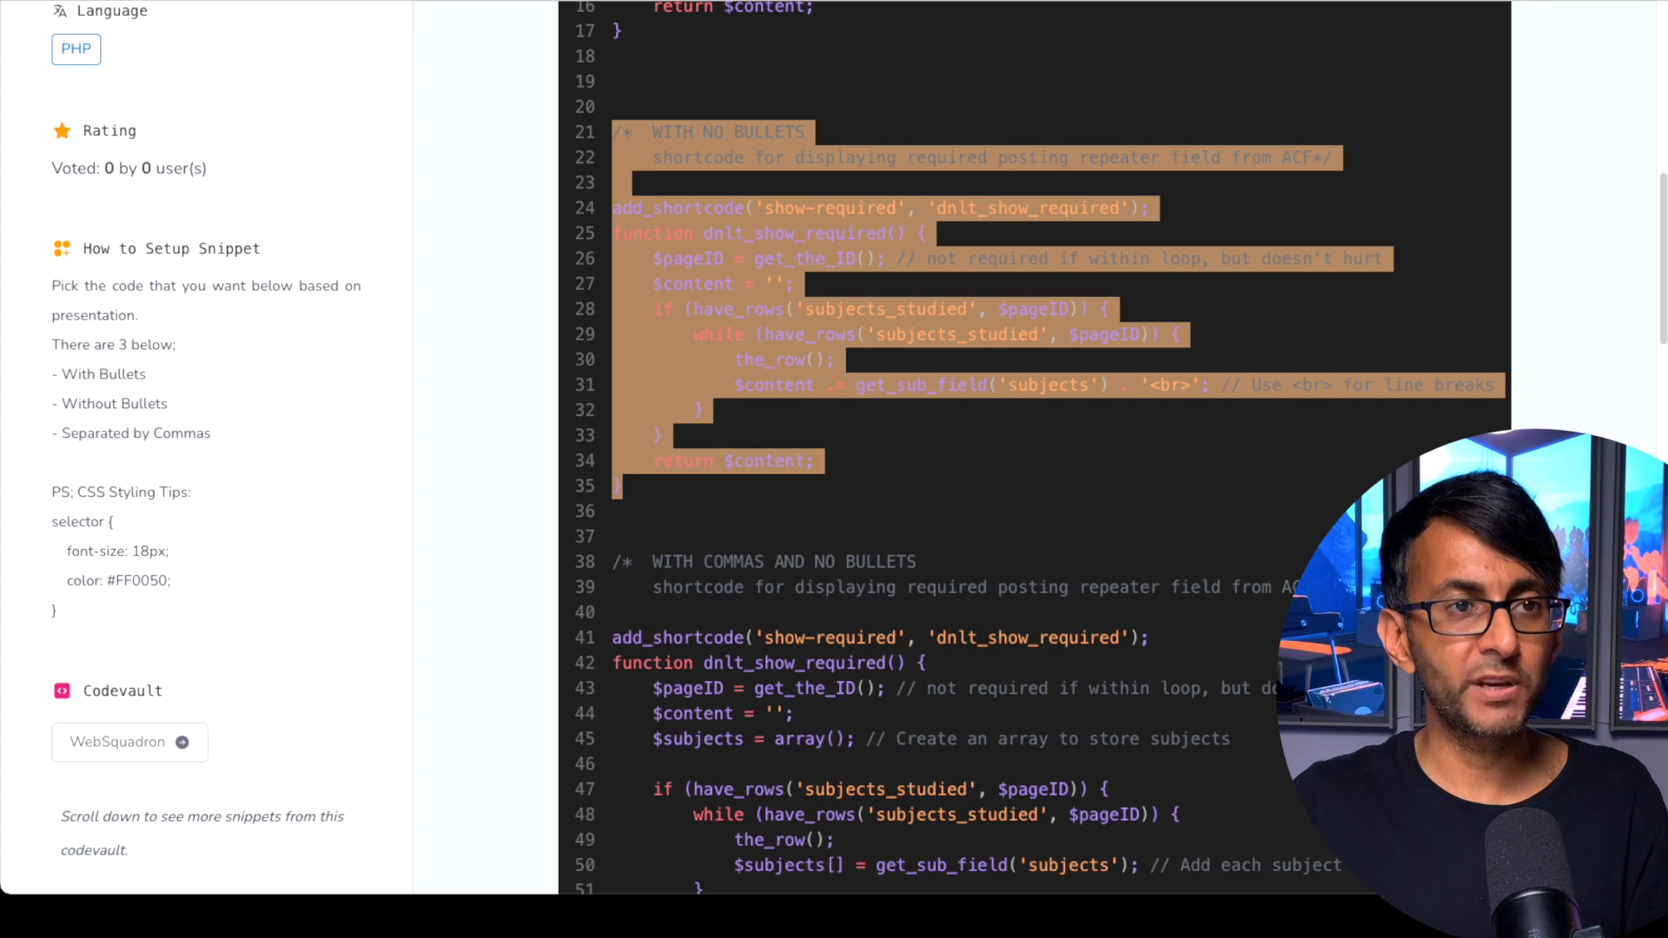
pyautogui.hotkey('ctrl', 'Tab')
pyautogui.click(741, 491)
pyautogui.press('super+a')
pyautogui.press('BackSpace')
pyautogui.hotkey('ctrl', 'v')
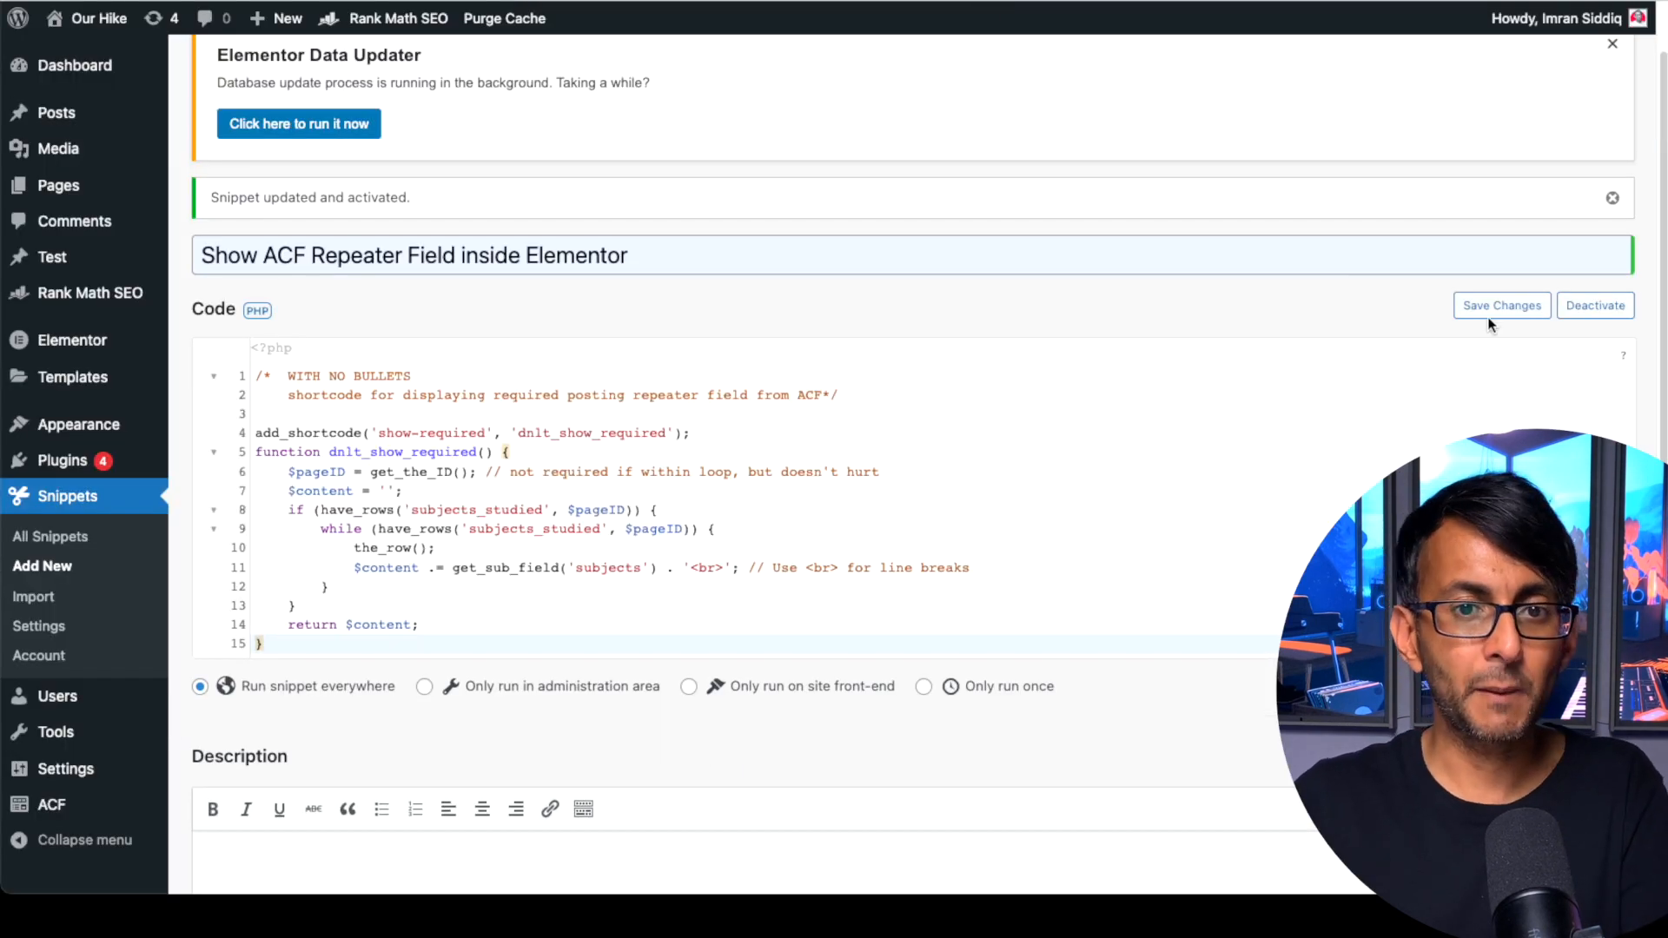
pyautogui.click(1492, 308)
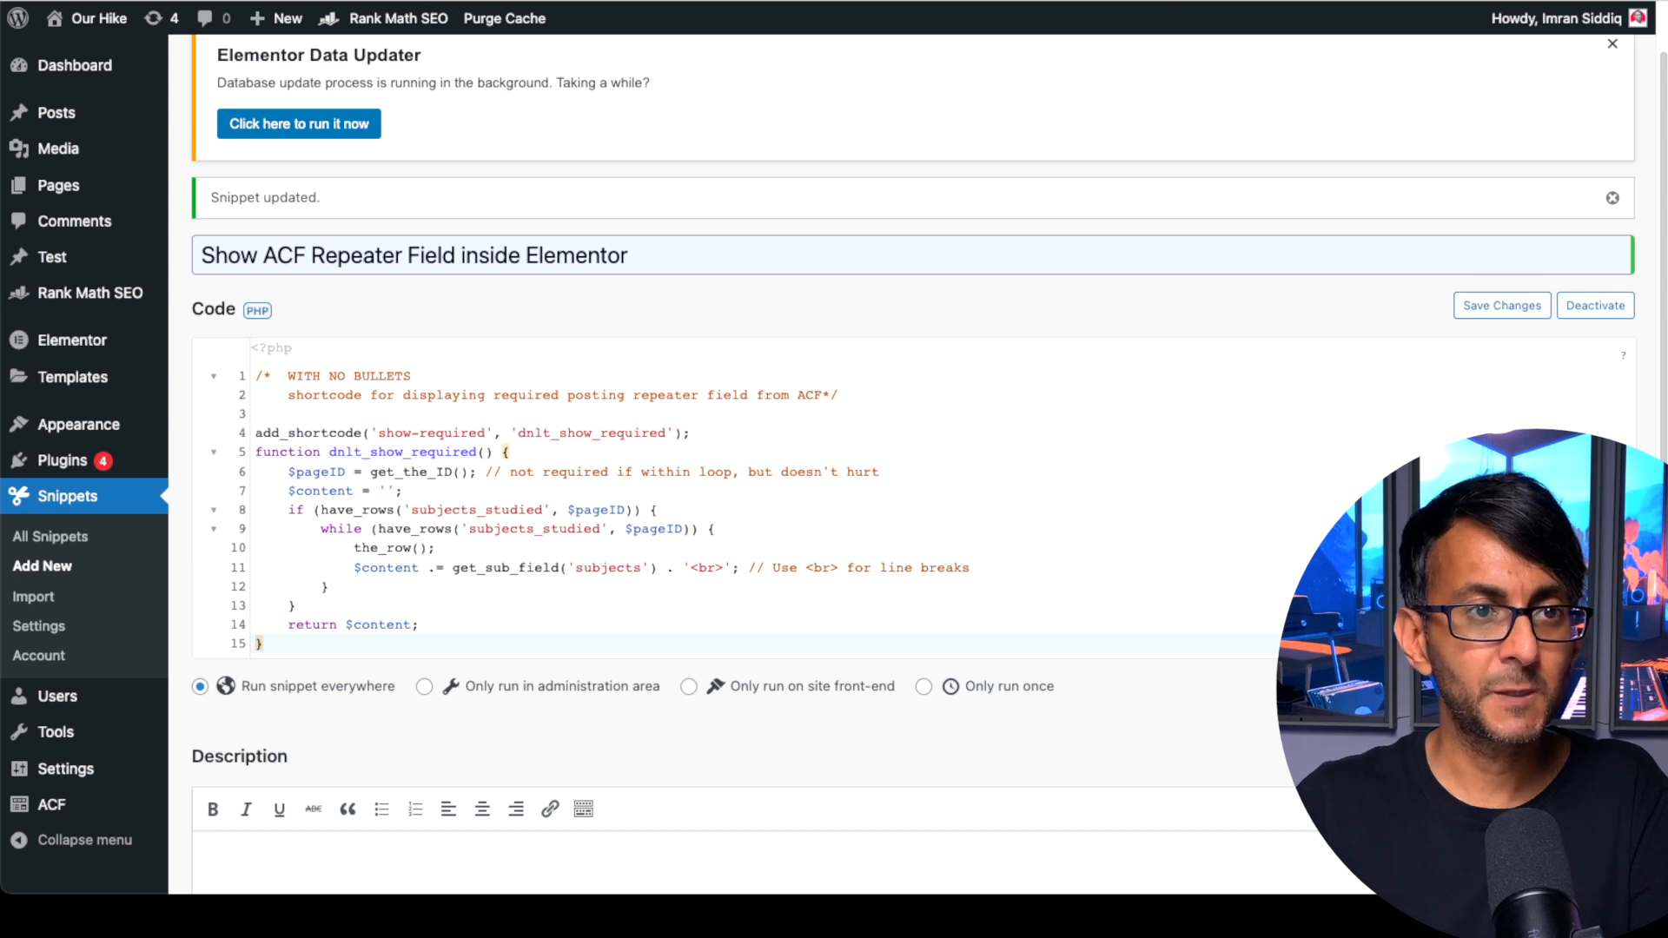
# Replace the snippet's code with the WITH COMMAS AND NO BULLETS version from the code-sharing page, save it, and reload the Elementor template
pyautogui.hotkey('ctrl', 'Tab')
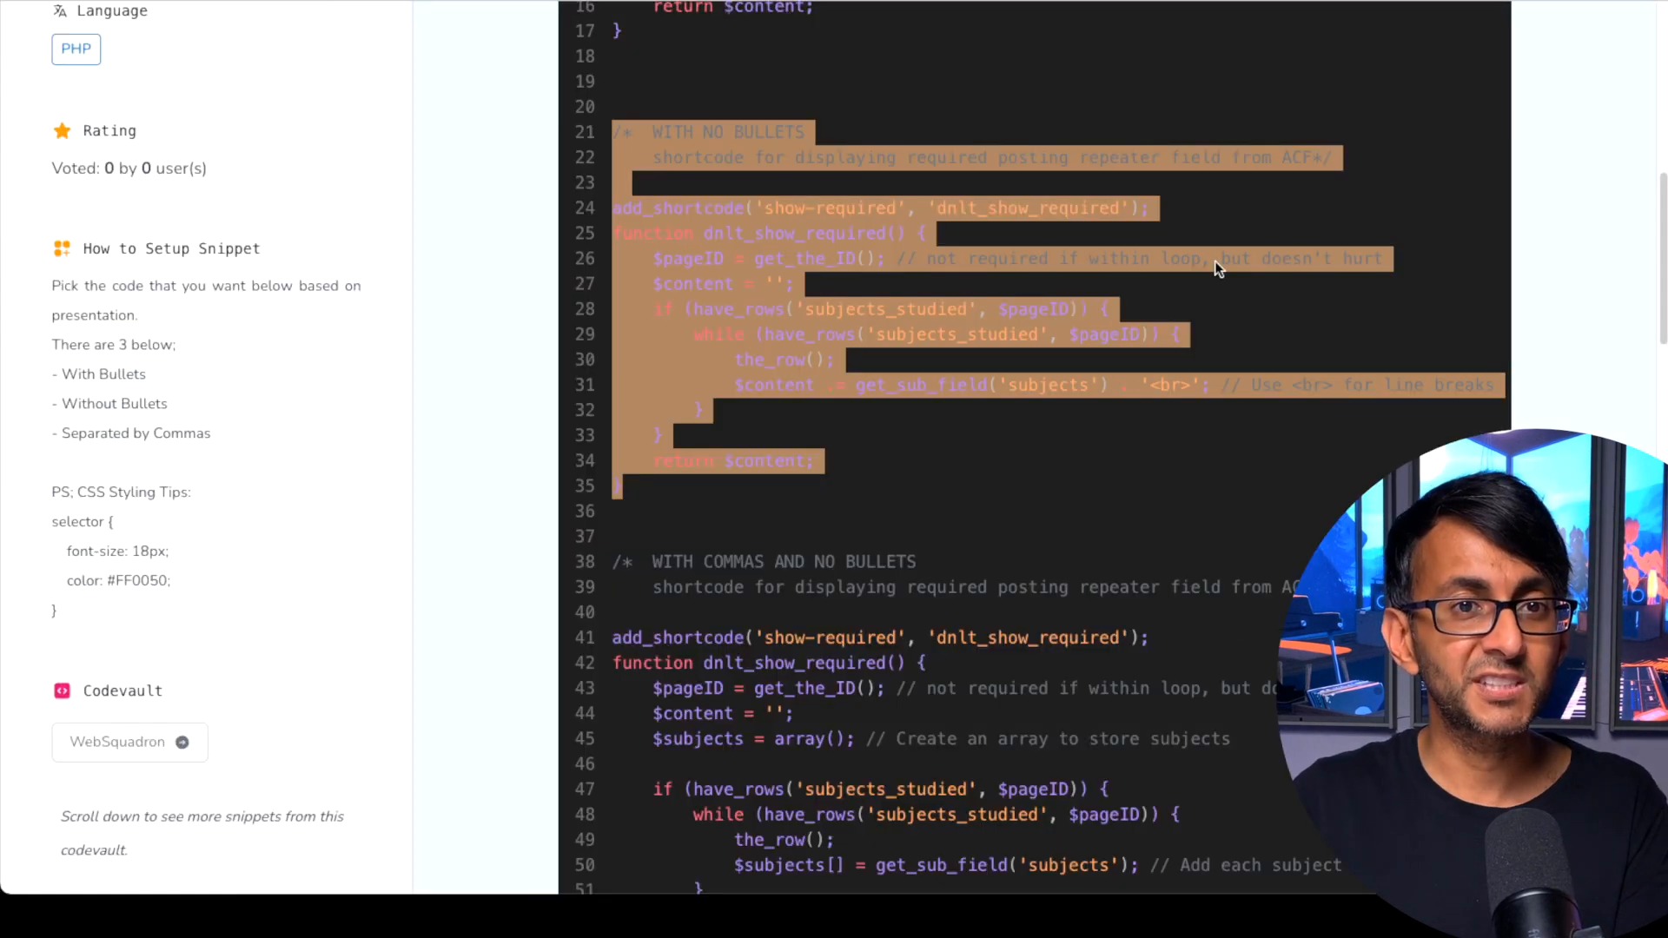
pyautogui.click(1214, 663)
pyautogui.scroll(-5, 1195, 577)
pyautogui.moveTo(733, 586); pyautogui.dragTo(595, 93)
pyautogui.press('super+c')
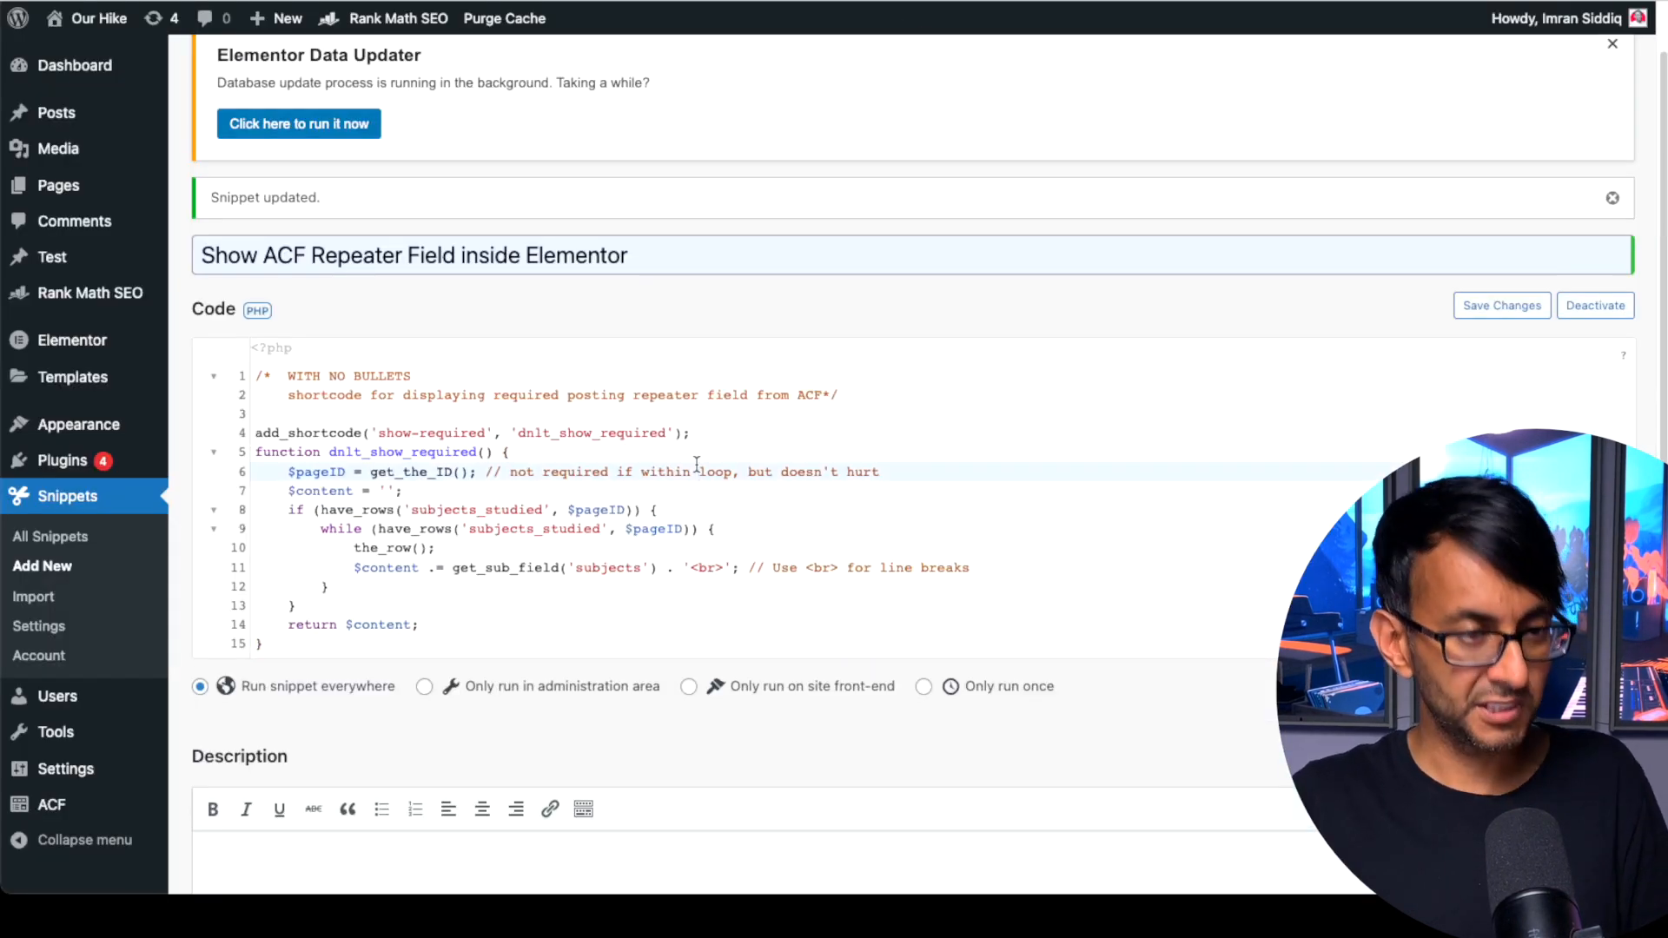
pyautogui.press('super+a')
pyautogui.press('super+v')
pyautogui.click(1529, 306)
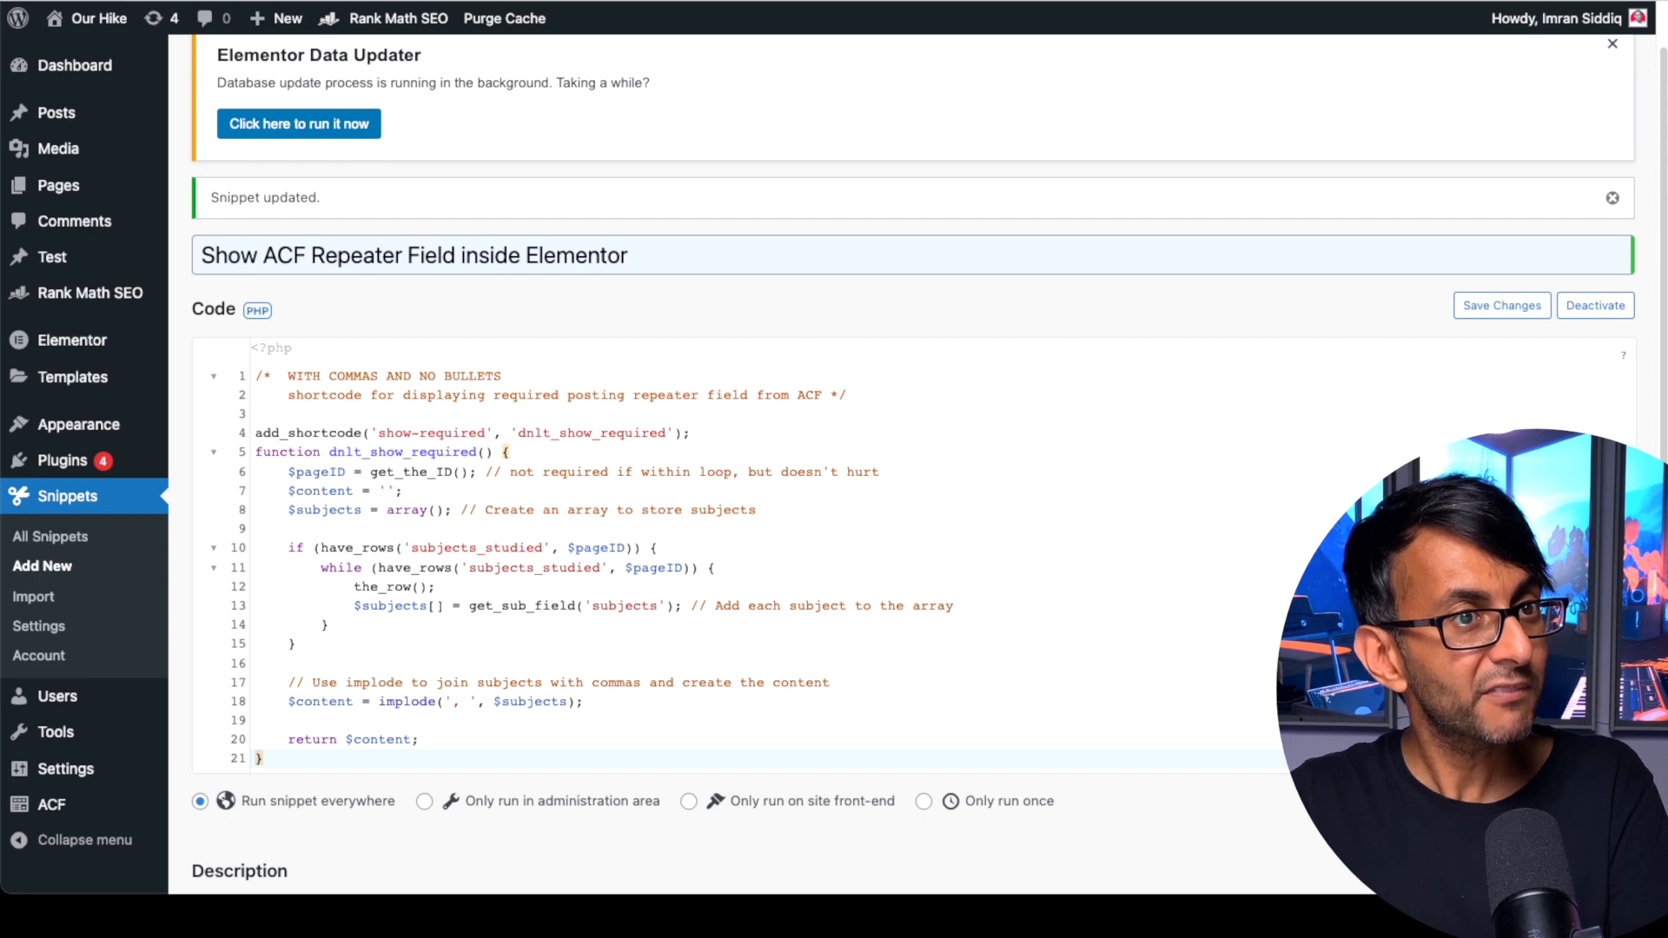
pyautogui.click(615, 2)
pyautogui.press('super+r')
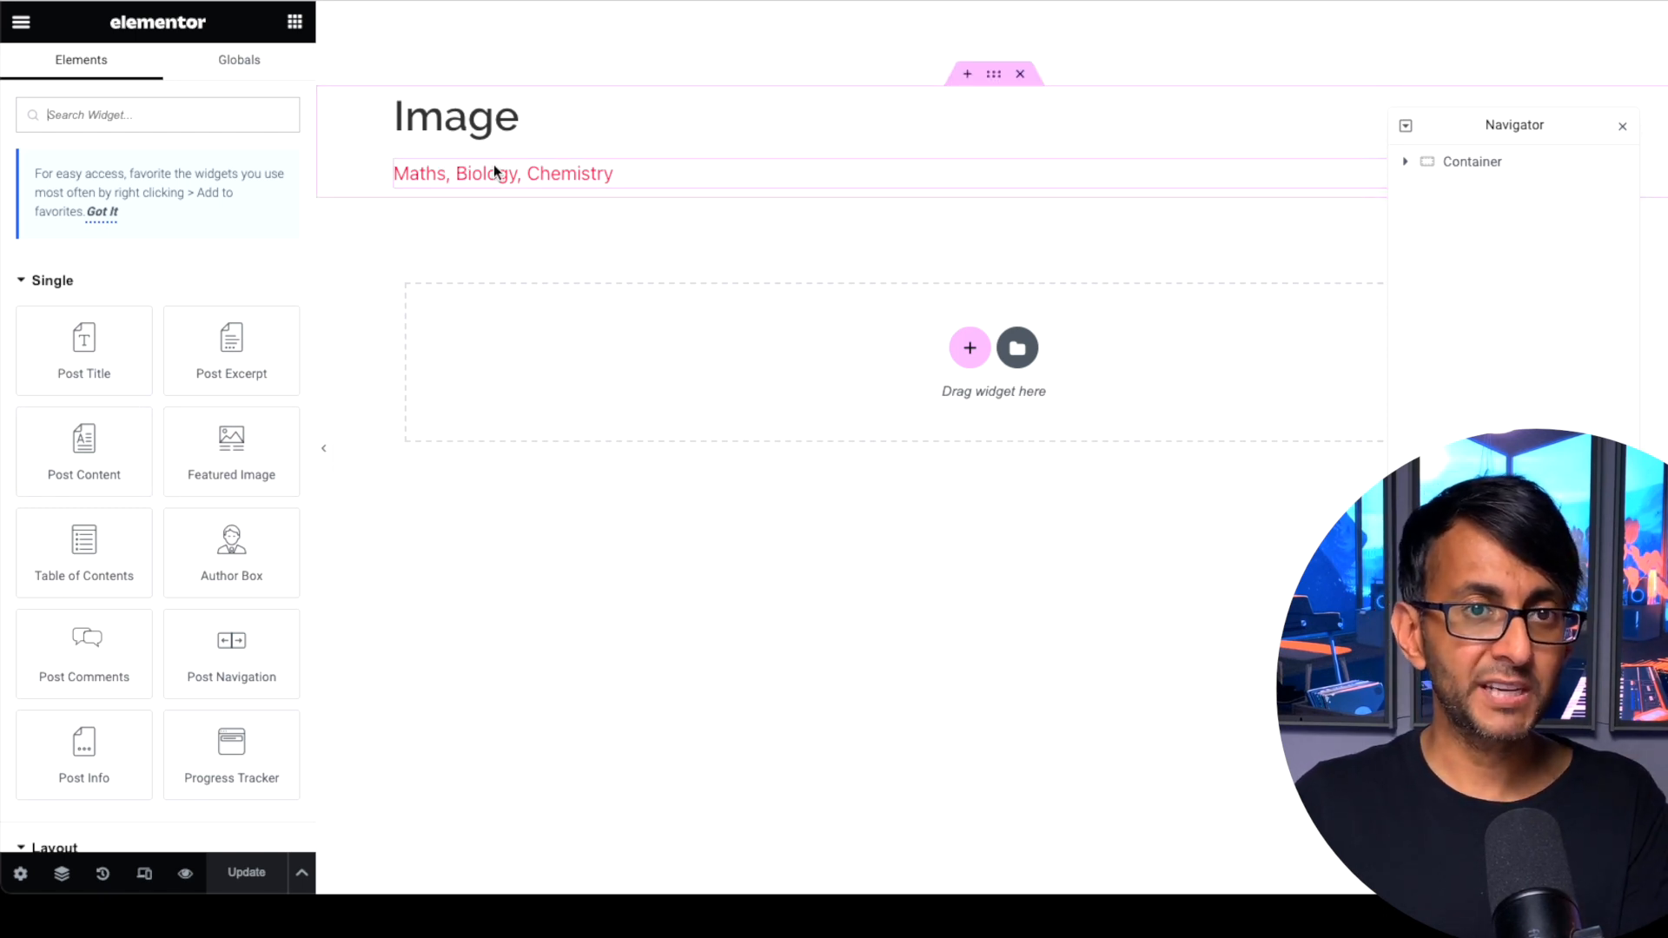
# Insert the text "Subjects; " before [show-required] in the Shortcode widget
pyautogui.click(719, 170)
pyautogui.click(32, 269)
pyautogui.write('Subjects; [show-required')
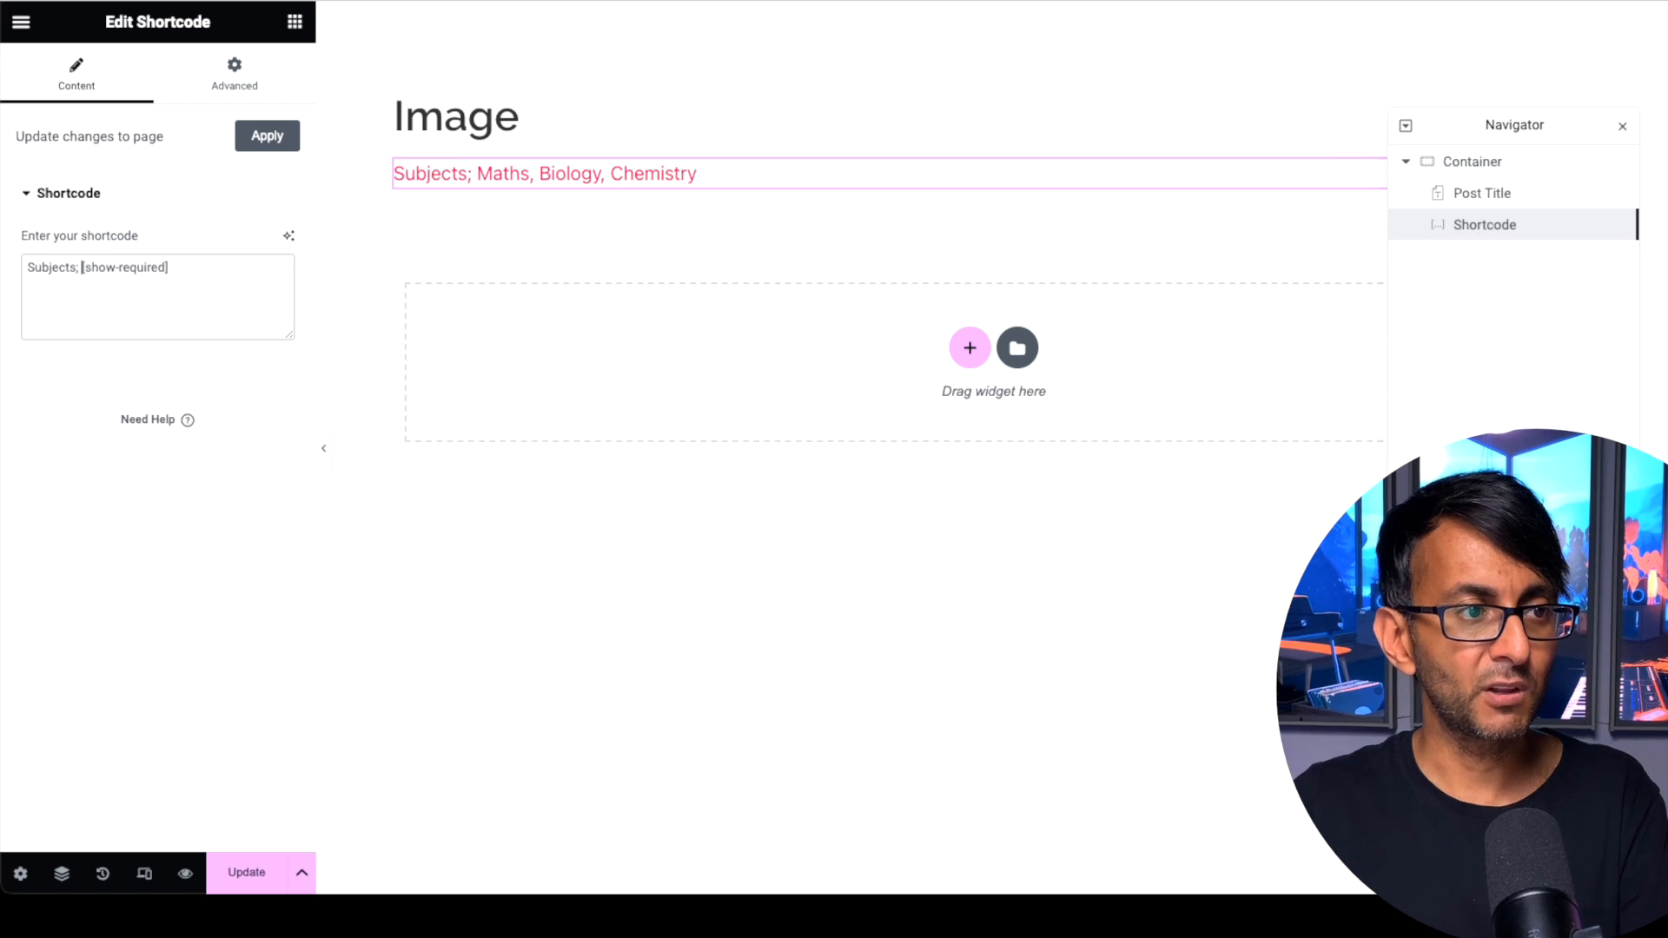
# Remove the "Subjects; " prefix from the Shortcode widget, leaving only [show-required]
pyautogui.press('BackSpace')
pyautogui.press('BackSpace')
pyautogui.press('BackSpace')
pyautogui.press('BackSpace')
pyautogui.press('BackSpace')
pyautogui.press('BackSpace')
pyautogui.press('BackSpace')
pyautogui.press('BackSpace')
pyautogui.press('BackSpace')
pyautogui.press('BackSpace')
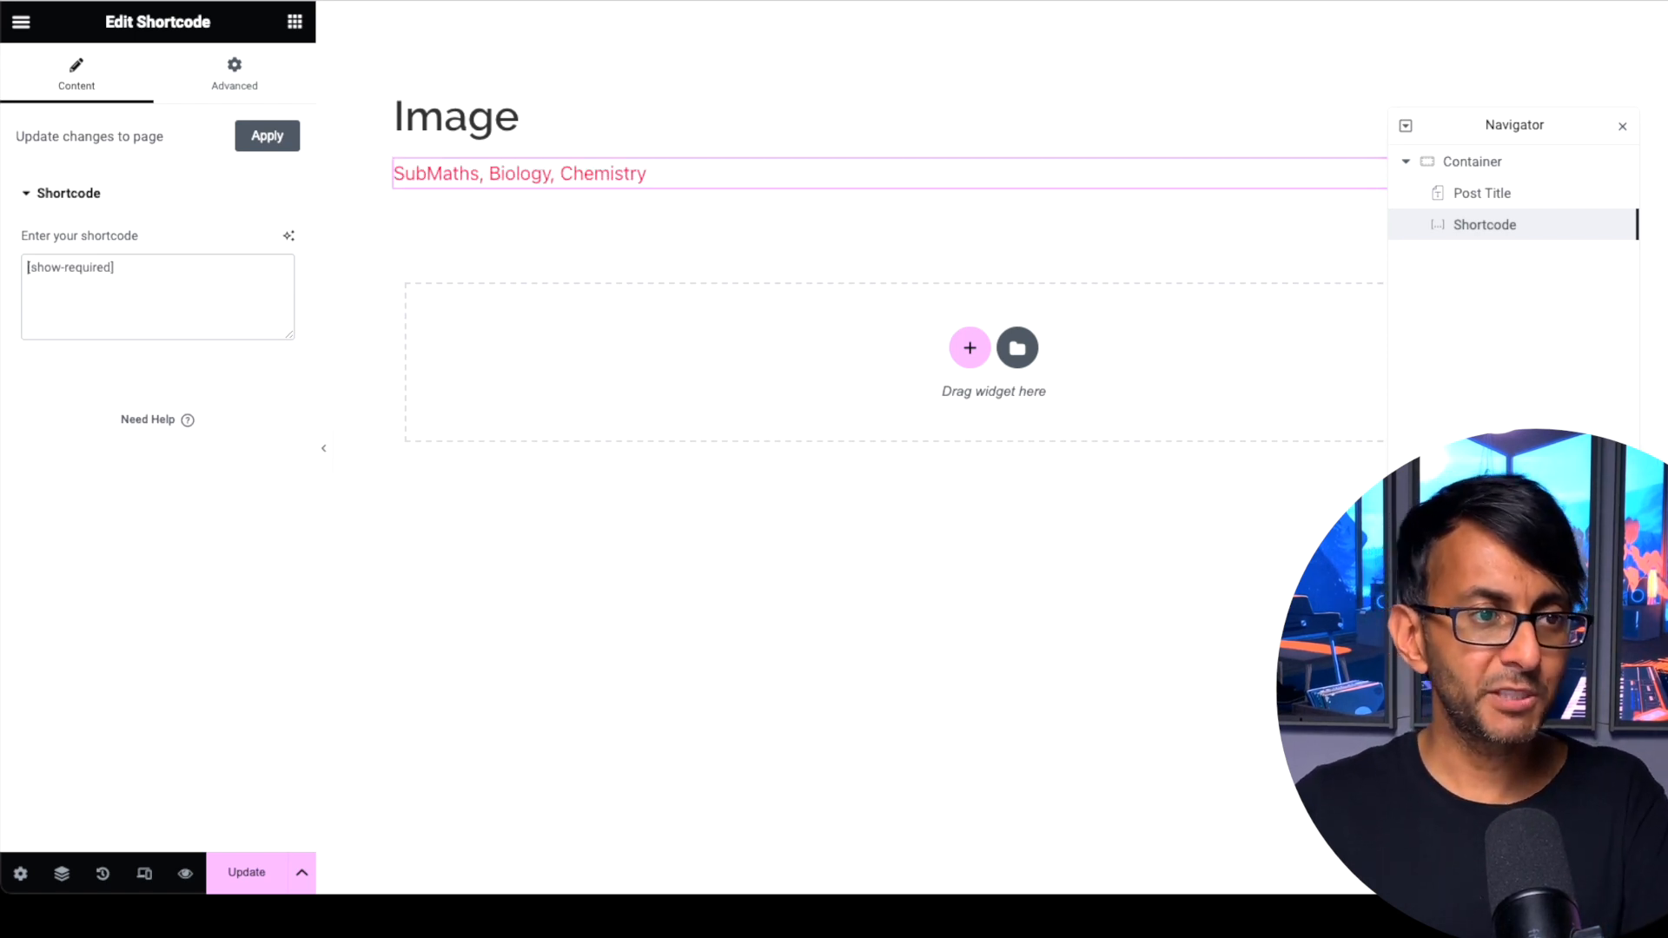